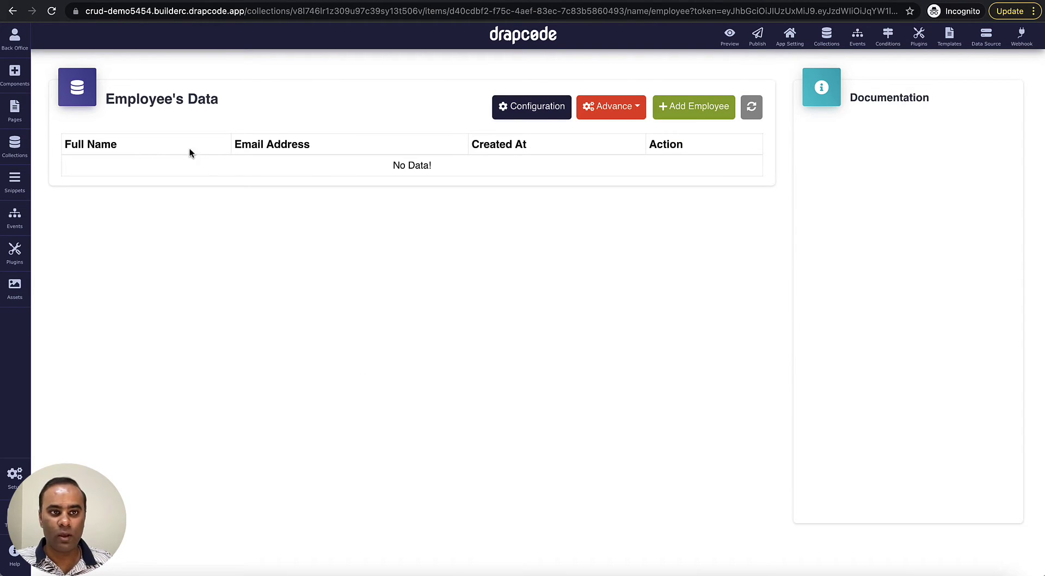
# - Add a new Static Option field to the Employee collection's configuration
pyautogui.click(545, 108)
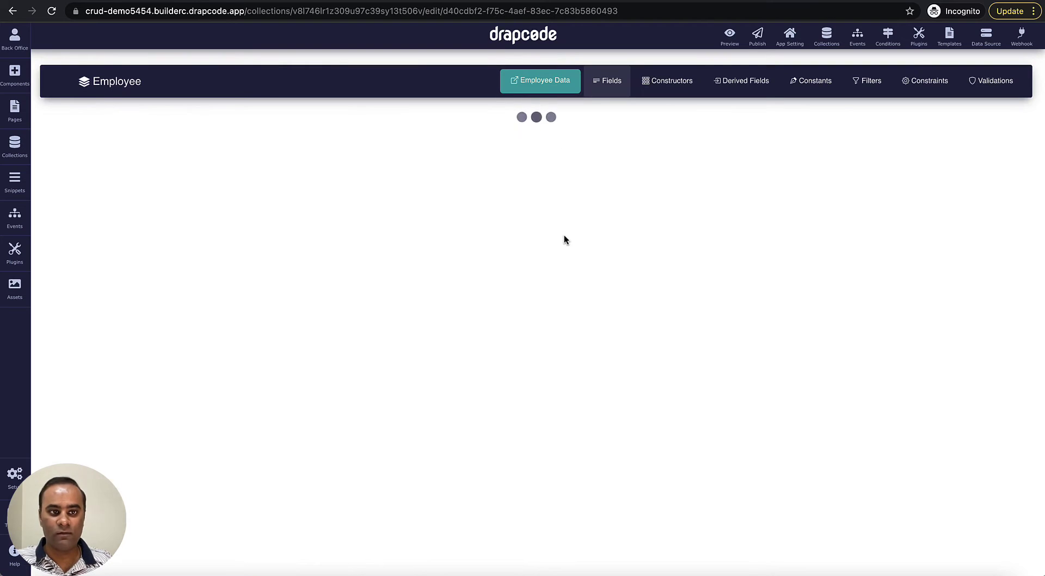
pyautogui.scroll(-1, 564, 240)
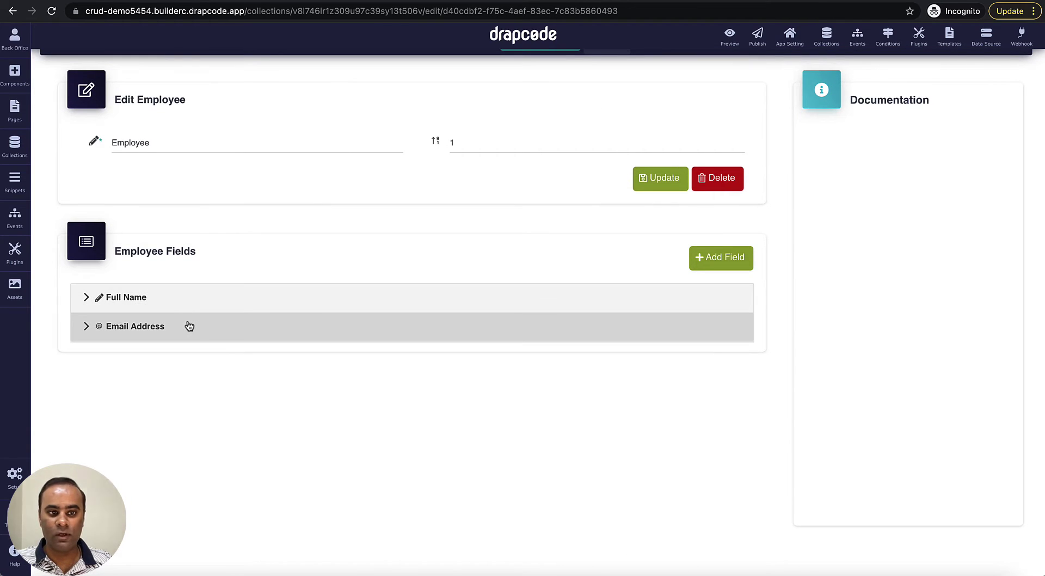
pyautogui.scroll(1, 303, 298)
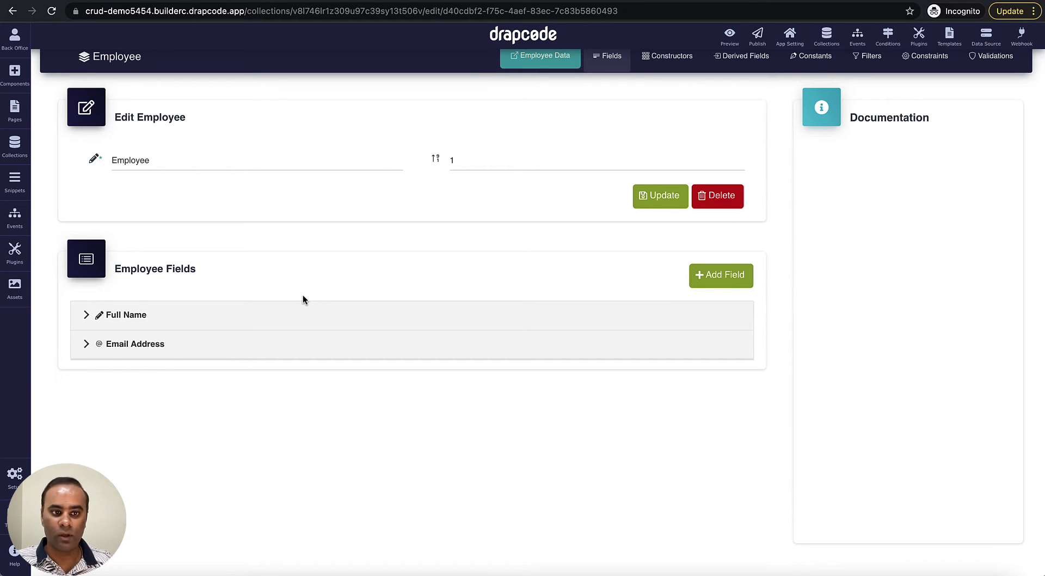
pyautogui.scroll(-1, 303, 295)
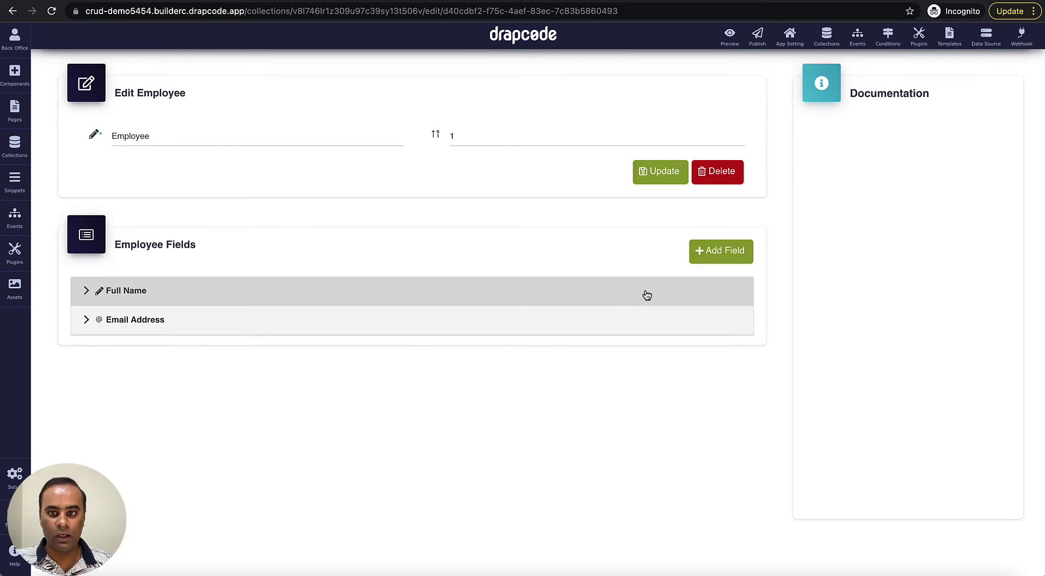
pyautogui.click(714, 261)
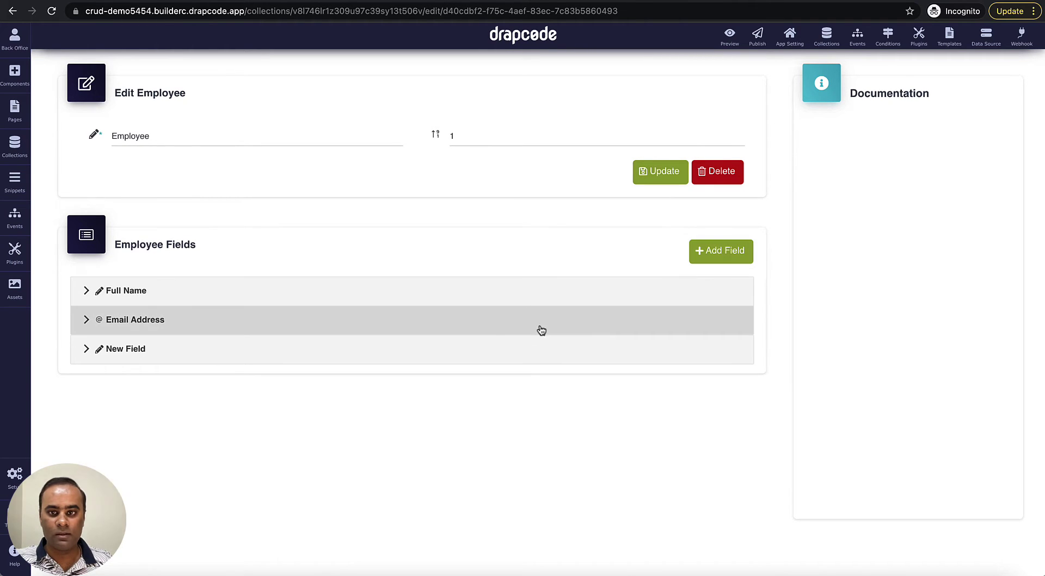
pyautogui.click(443, 348)
pyautogui.scroll(-1, 442, 352)
pyautogui.scroll(-4, 442, 352)
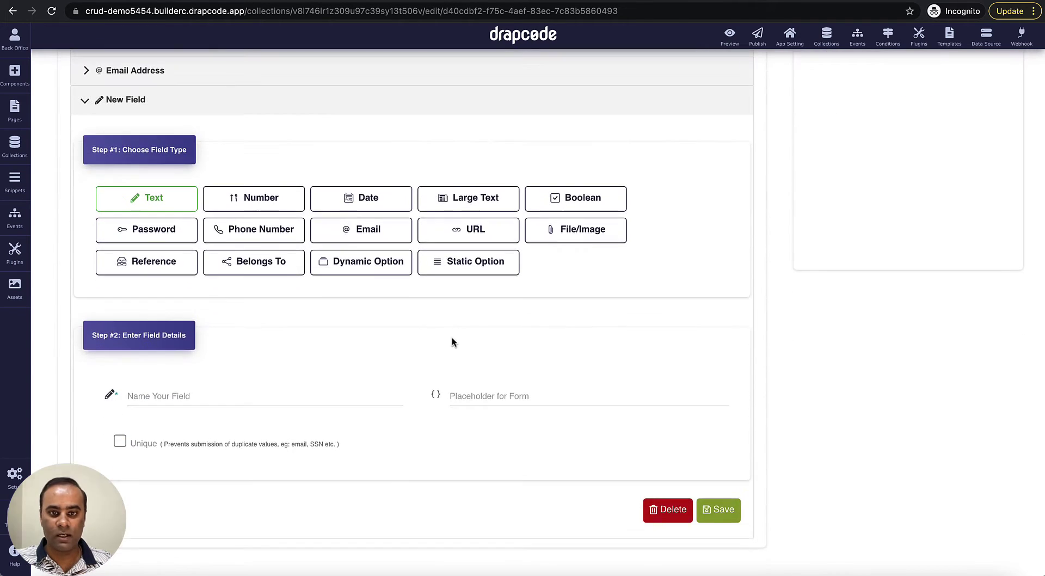
pyautogui.click(478, 264)
pyautogui.scroll(-1, 413, 327)
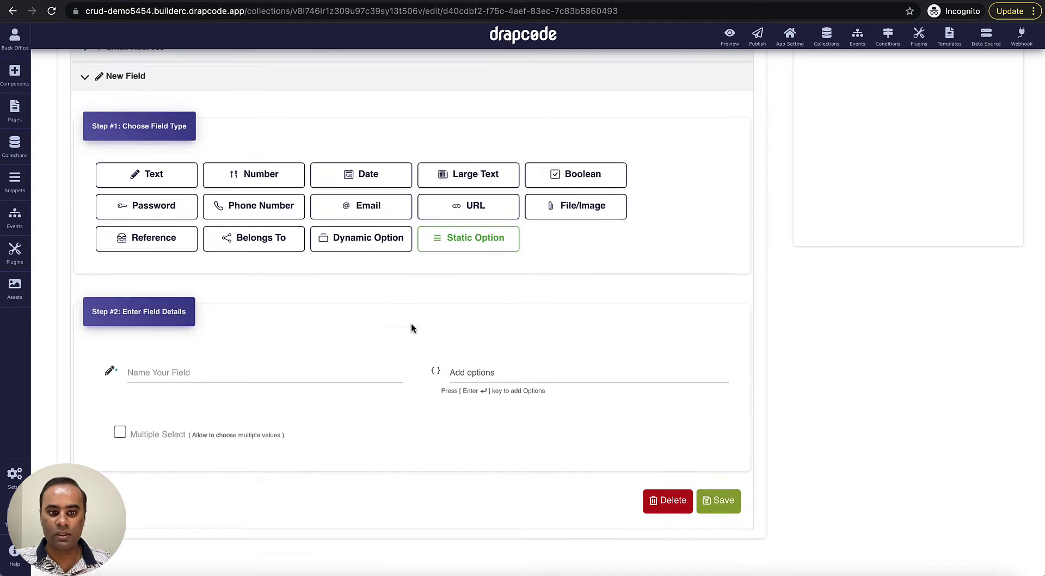
# - Name the field Department SO with options HR and Accounts, and save it
pyautogui.click(341, 351)
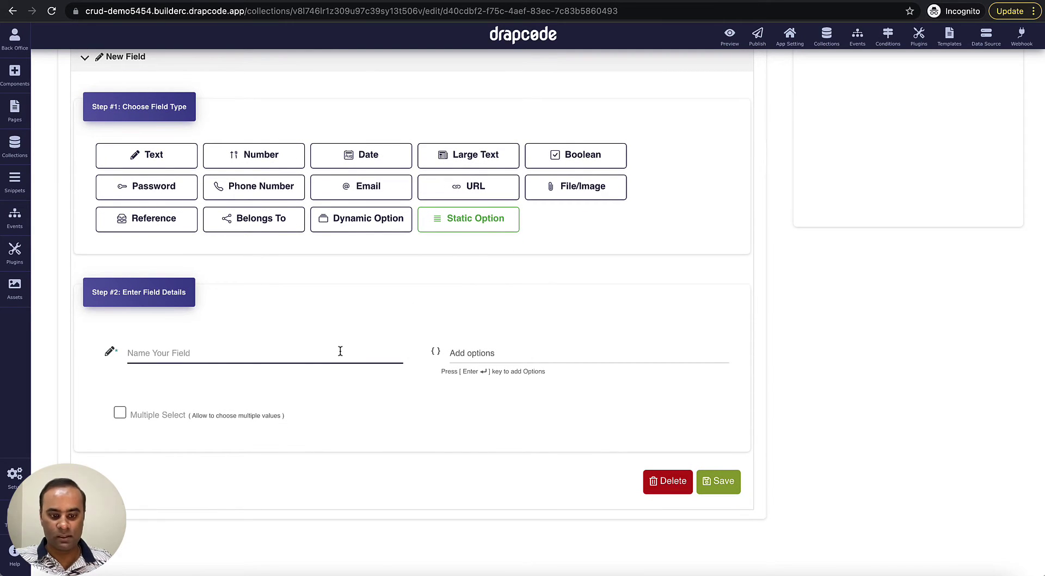
pyautogui.write('Depart')
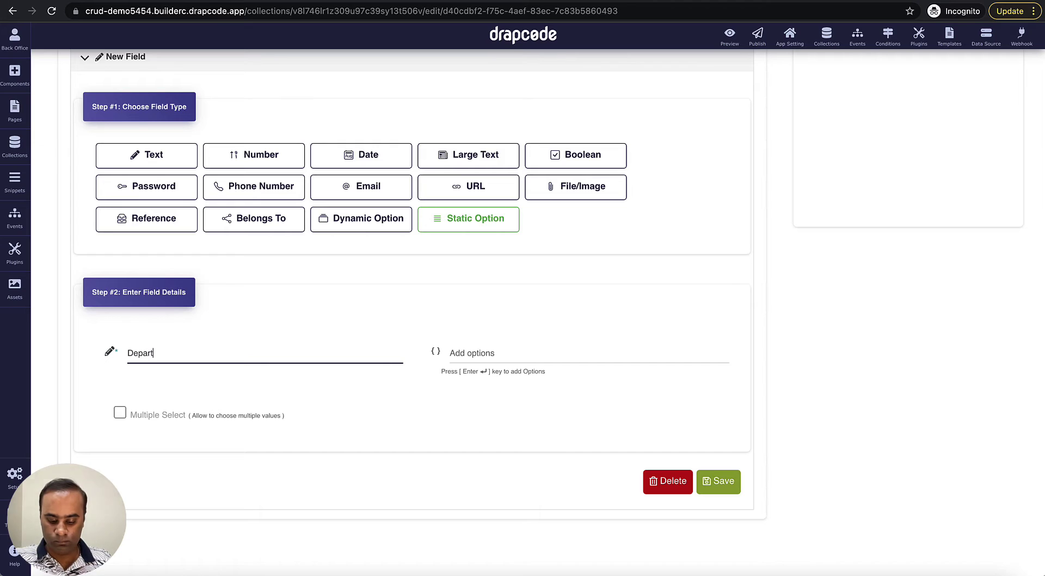
pyautogui.write('ment S')
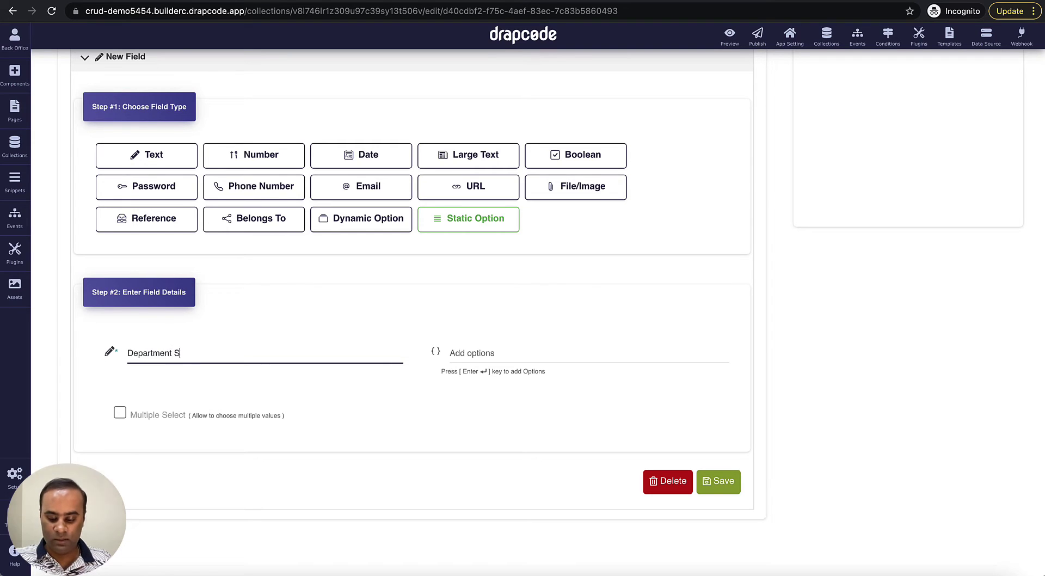
pyautogui.write('O')
pyautogui.press('Tab')
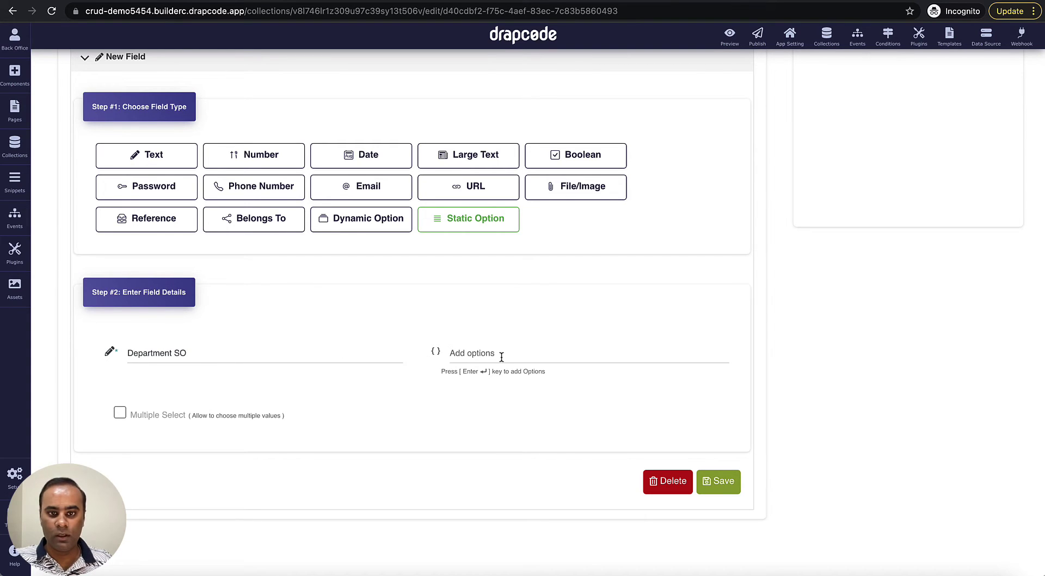
pyautogui.write('HR')
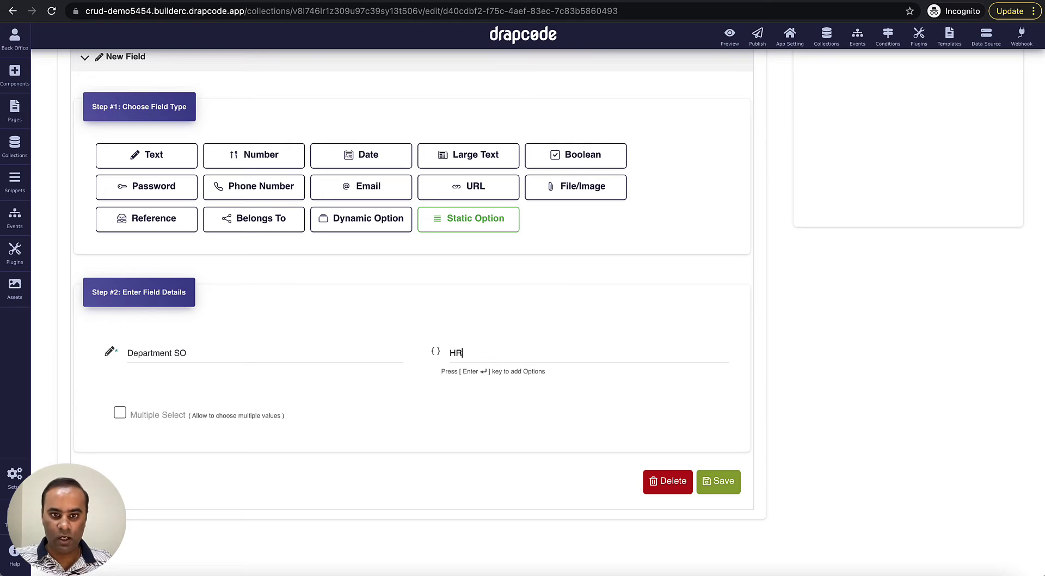
pyautogui.press('Return')
pyautogui.write('Accounts')
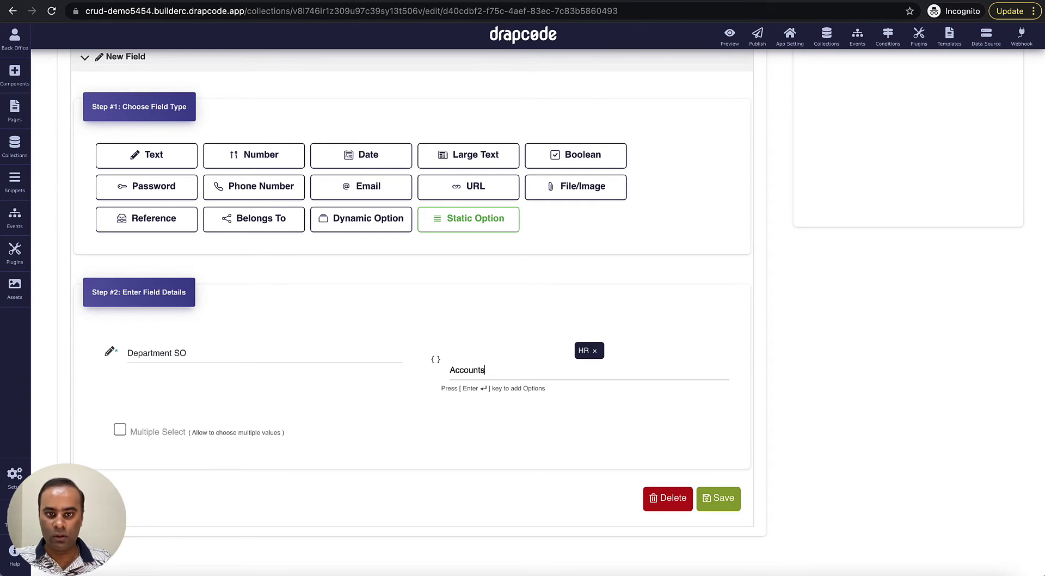
pyautogui.press('Return')
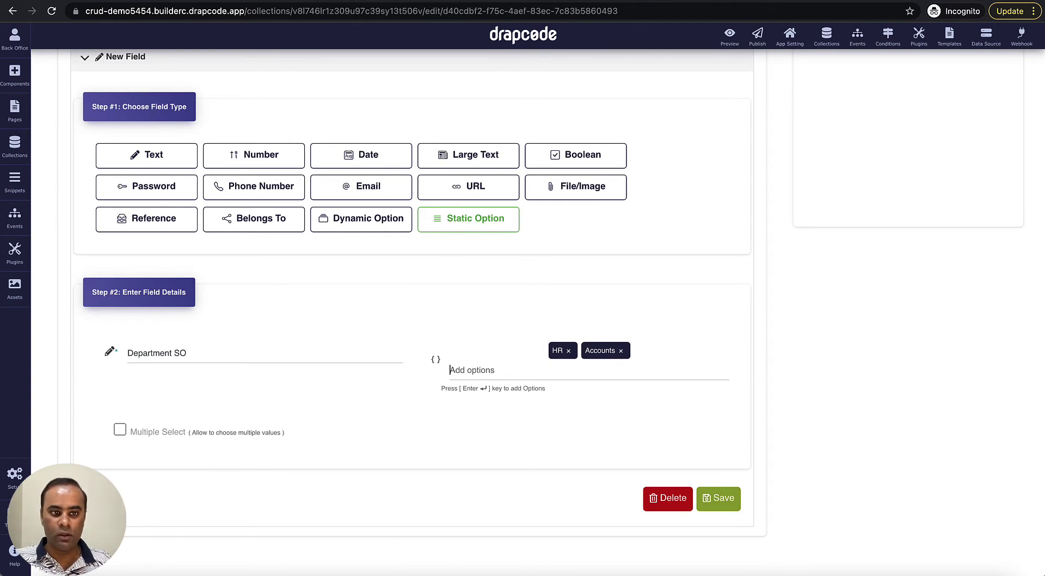
pyautogui.click(718, 498)
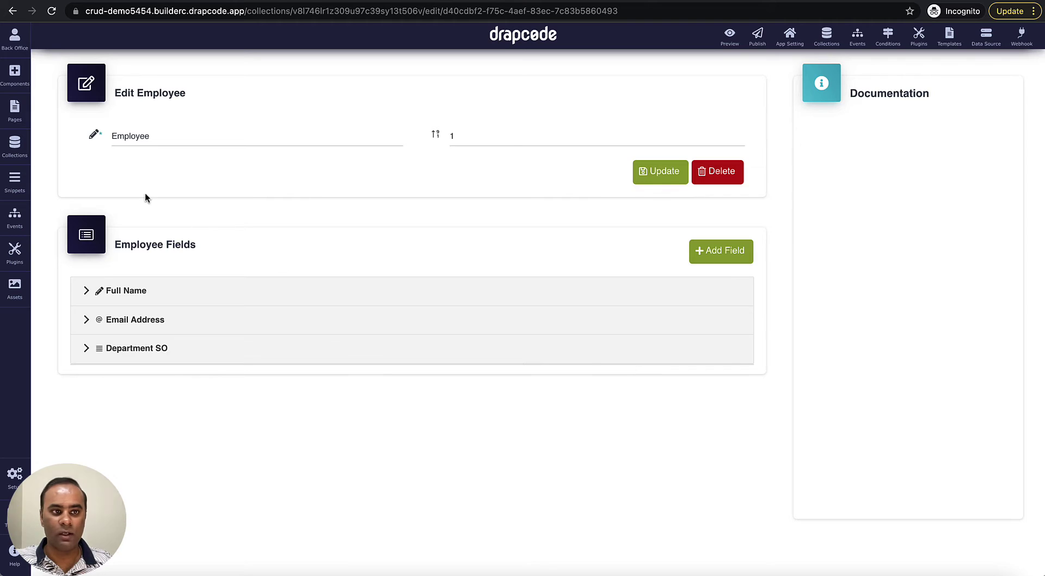
pyautogui.click(19, 151)
# - Create a new collection named Department DO
pyautogui.click(199, 72)
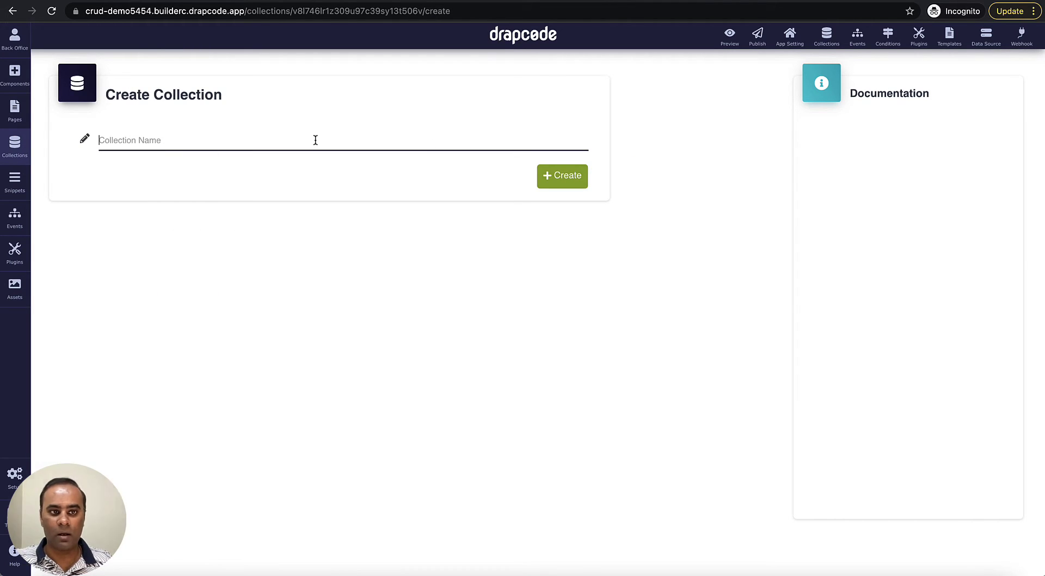
pyautogui.write('Depart')
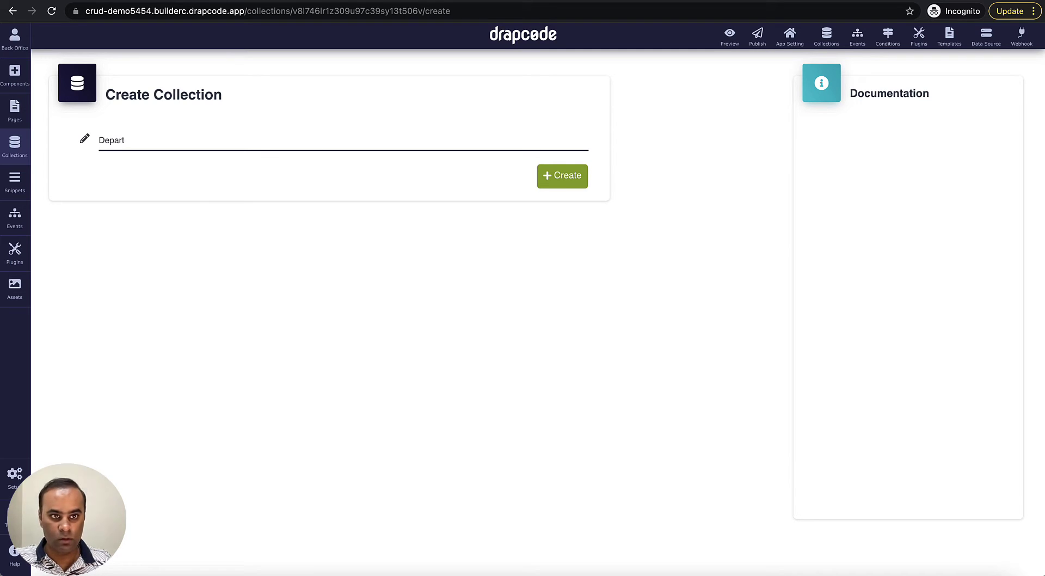
pyautogui.write('ment DO')
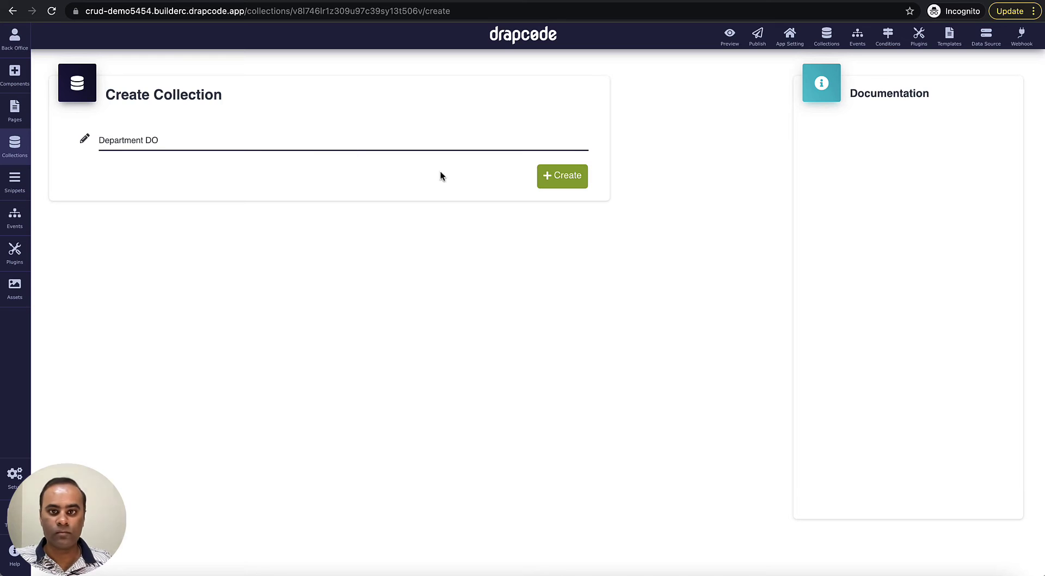
pyautogui.click(565, 183)
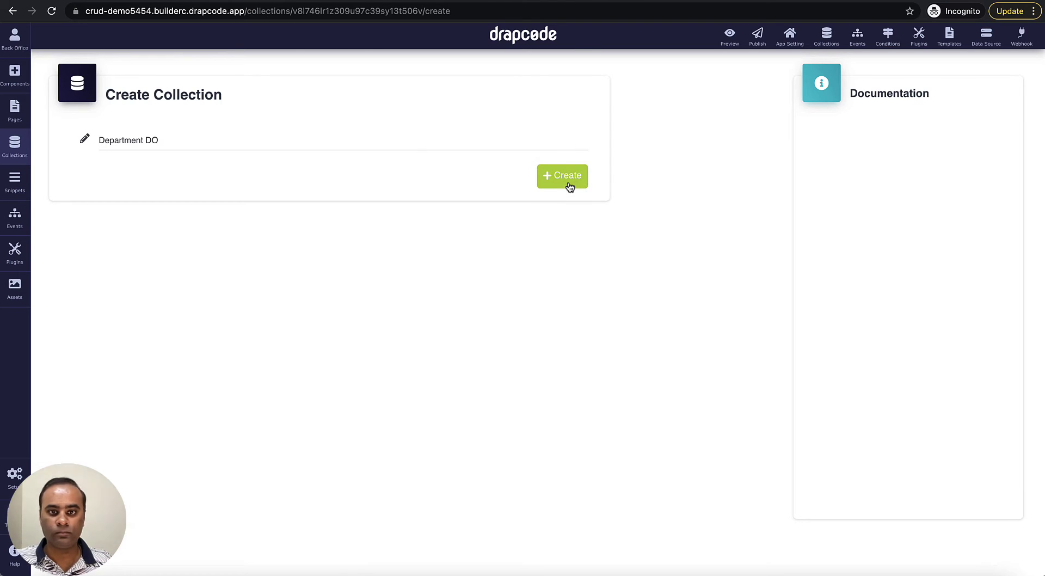
# - Give Department DO its first text field, called Name
pyautogui.scroll(-2, 497, 242)
pyautogui.click(349, 307)
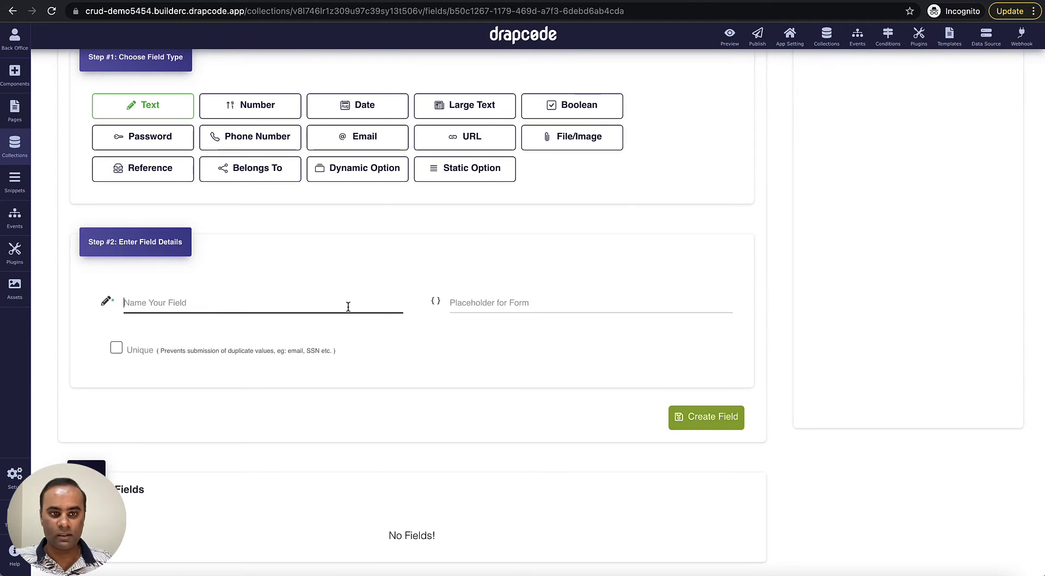
pyautogui.write('Name')
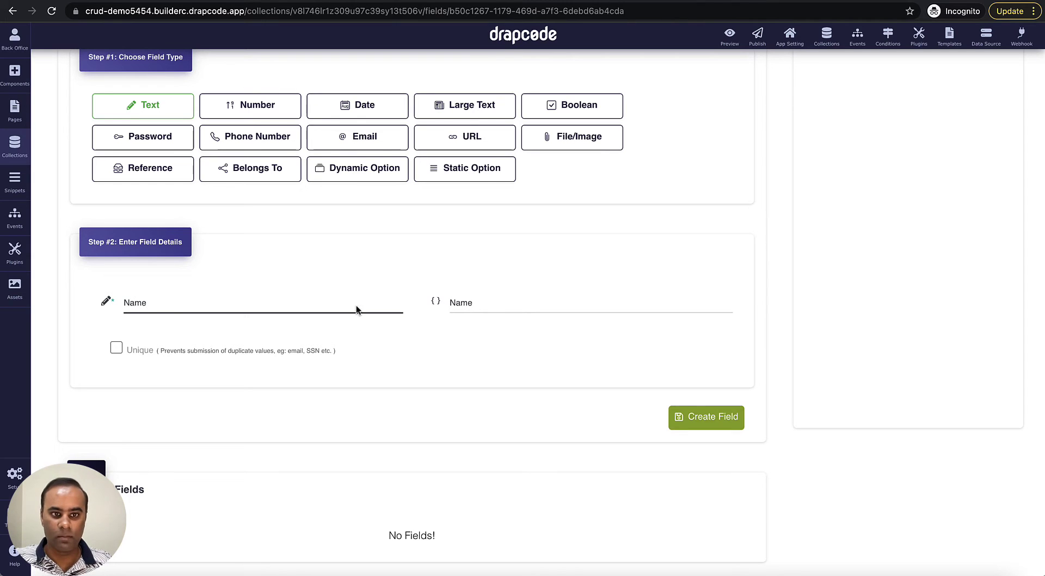
pyautogui.click(727, 419)
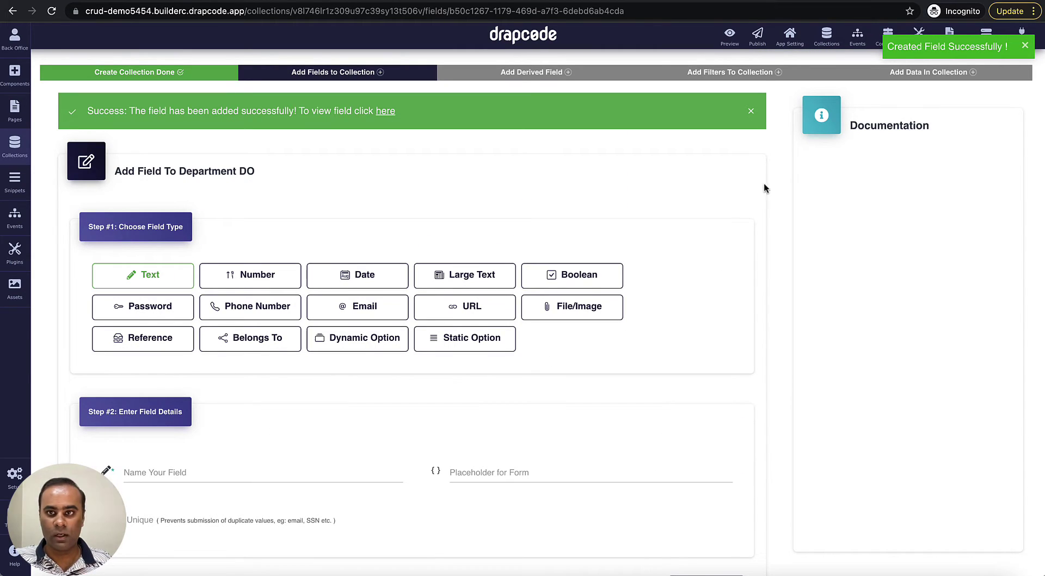
# - Skip the derived fields and filters steps to reach data entry for Department DO
pyautogui.scroll(-5, 699, 358)
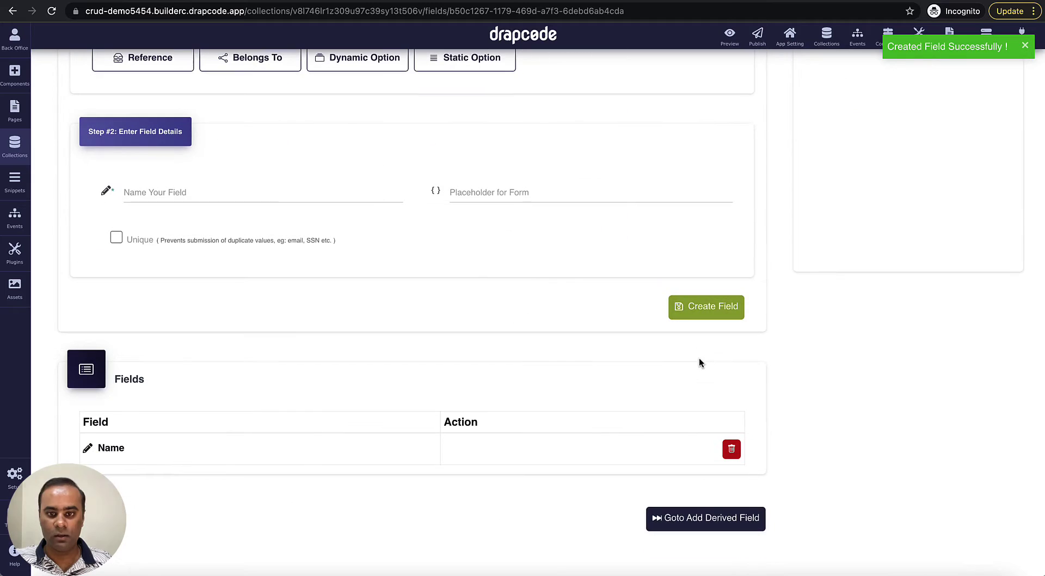
pyautogui.click(707, 518)
pyautogui.click(732, 385)
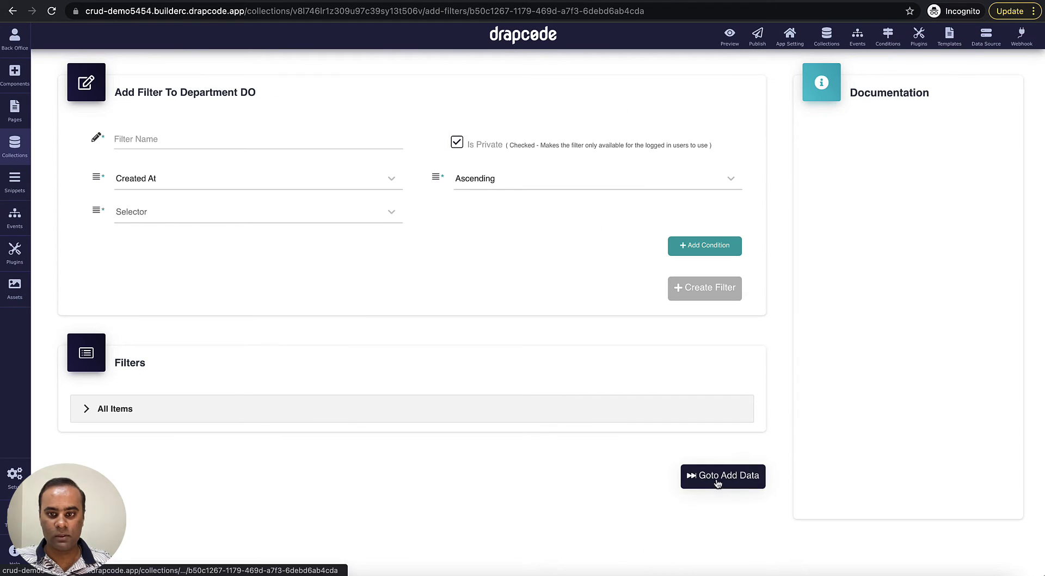
pyautogui.click(718, 484)
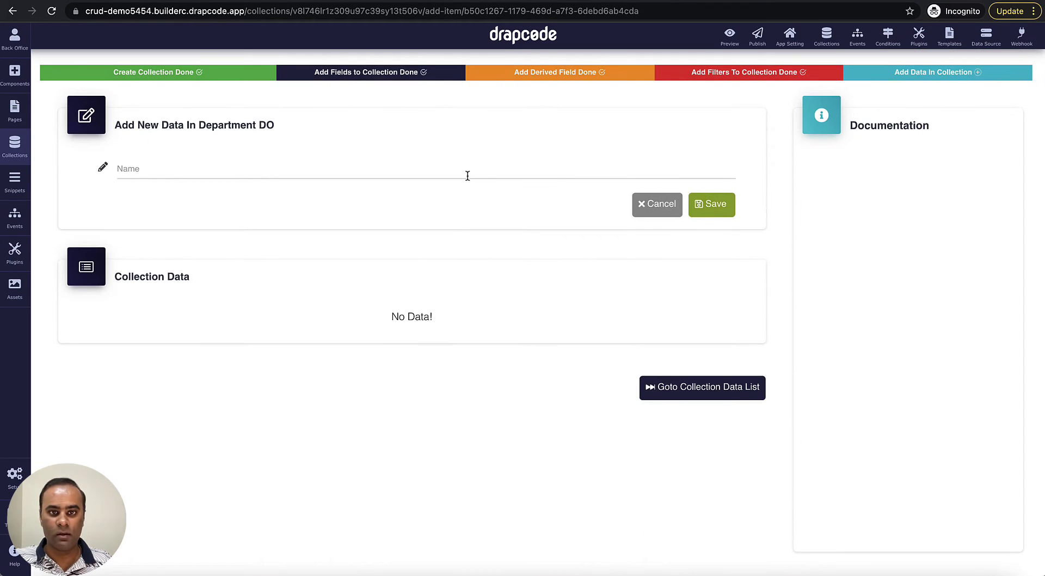
# - Save two department records, HR and Accounts
pyautogui.click(467, 175)
pyautogui.write('HR')
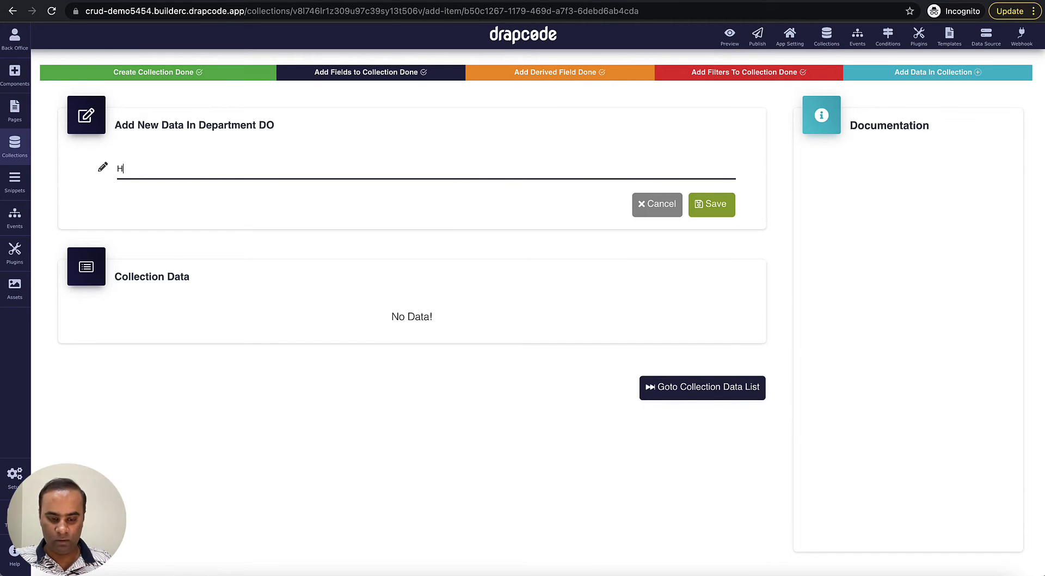
pyautogui.click(714, 205)
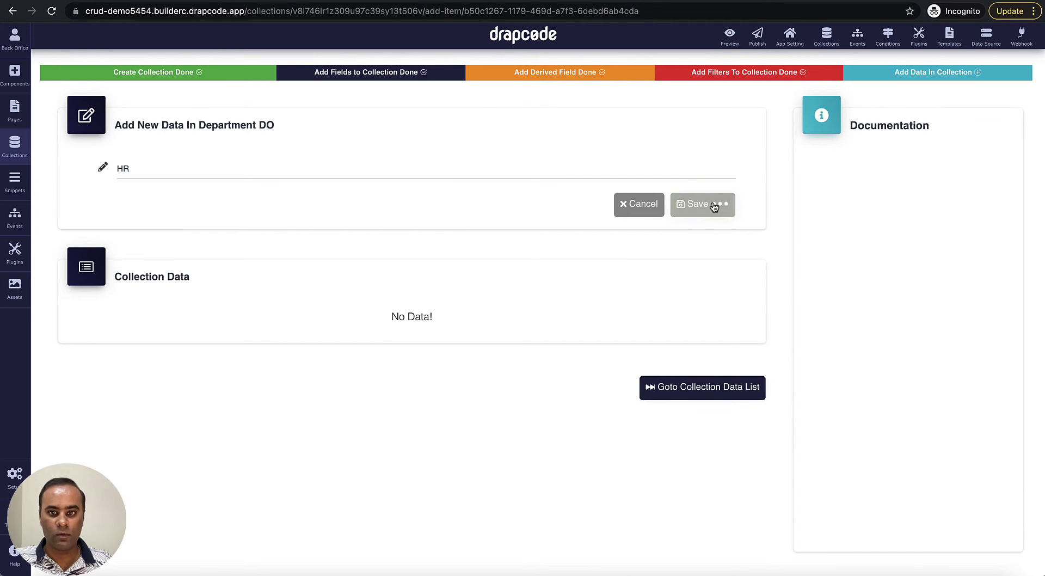
pyautogui.click(443, 172)
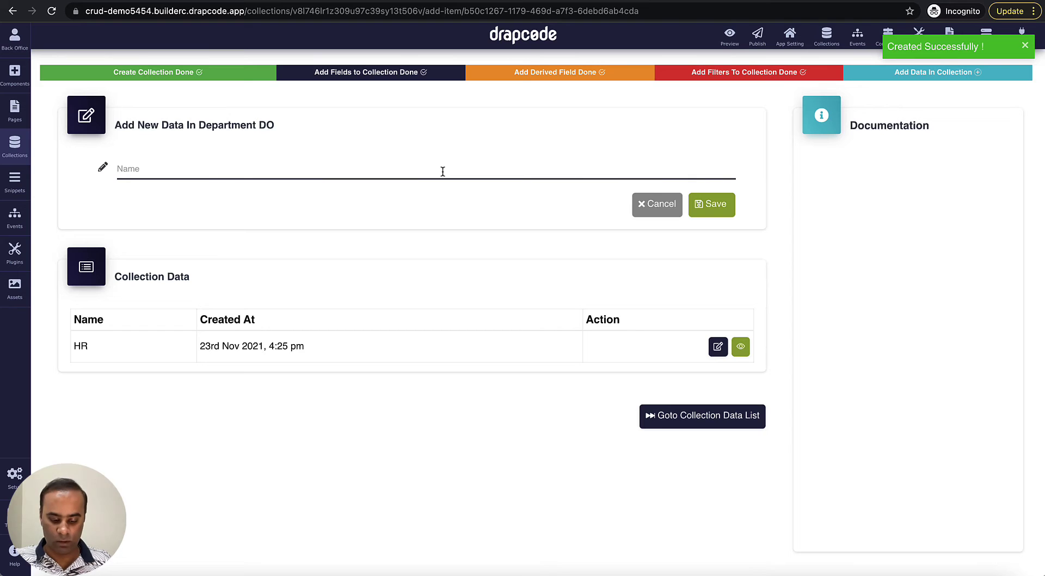
pyautogui.write('Ad')
pyautogui.press('BackSpace')
pyautogui.press('BackSpace')
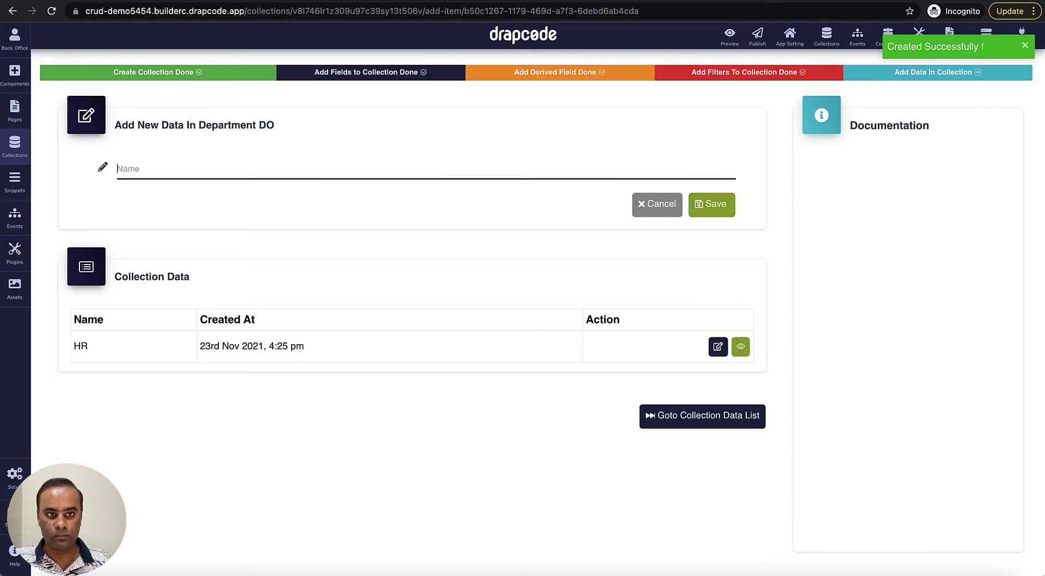
pyautogui.write('Accounts')
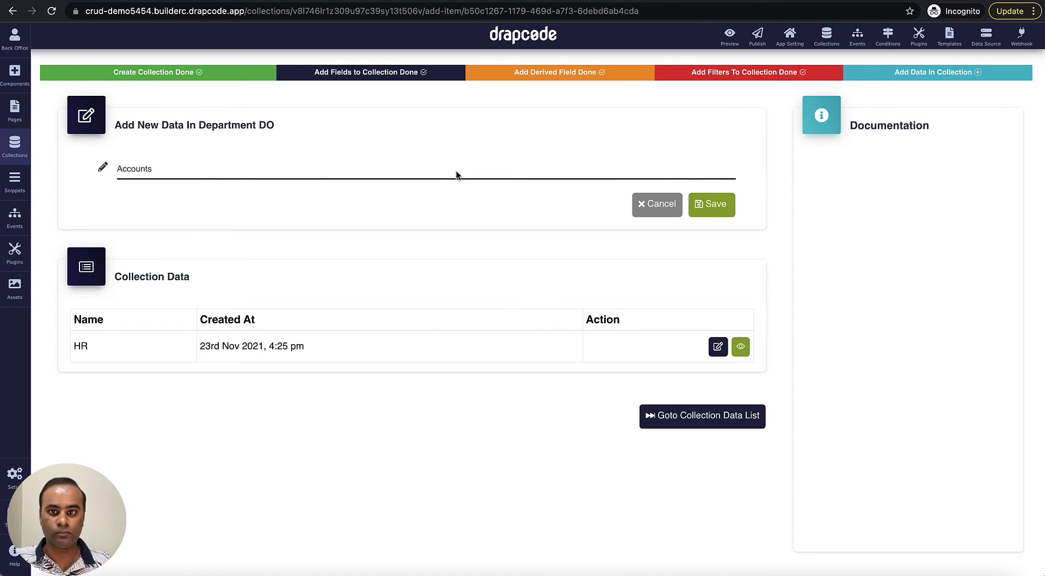
pyautogui.click(716, 212)
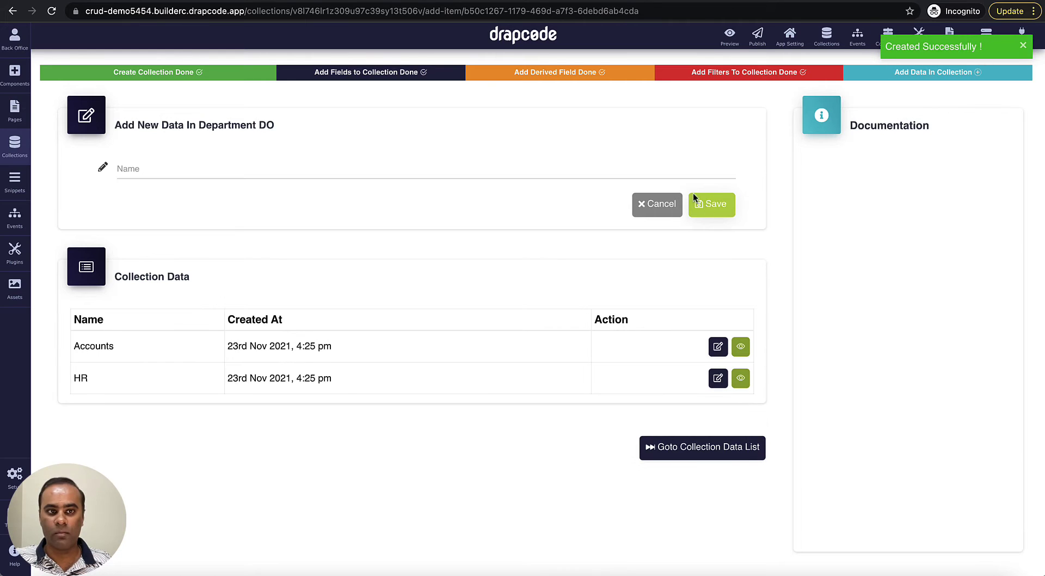
pyautogui.click(15, 144)
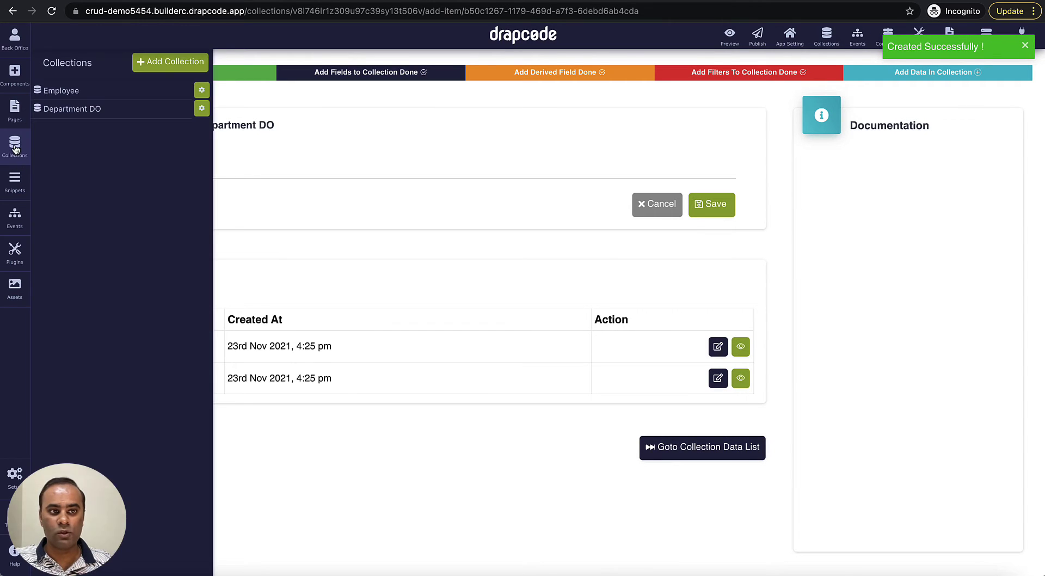
# - Add a new Dynamic Option field to the Employee collection
pyautogui.click(79, 92)
pyautogui.click(497, 293)
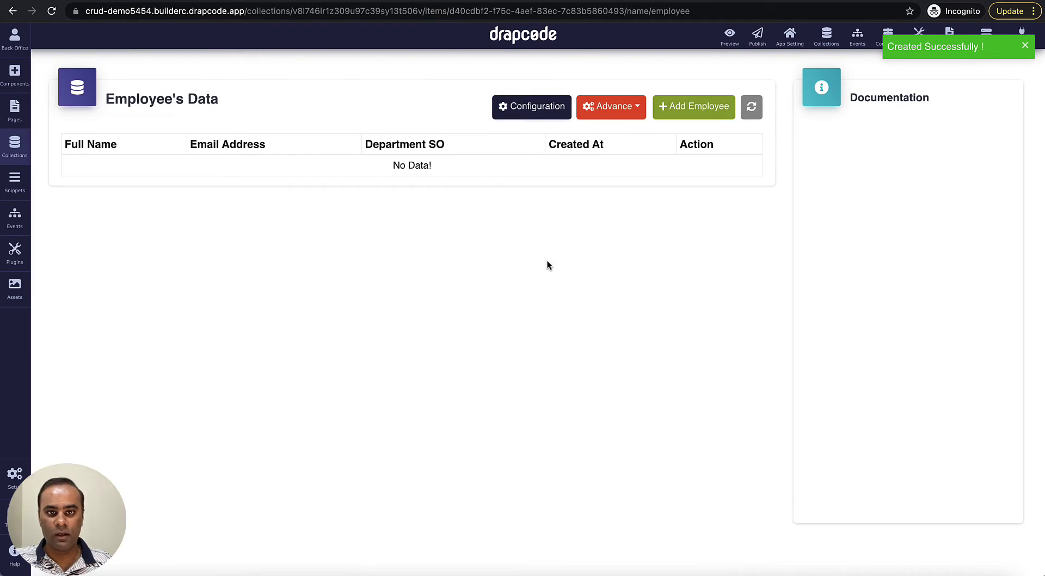
pyautogui.click(546, 115)
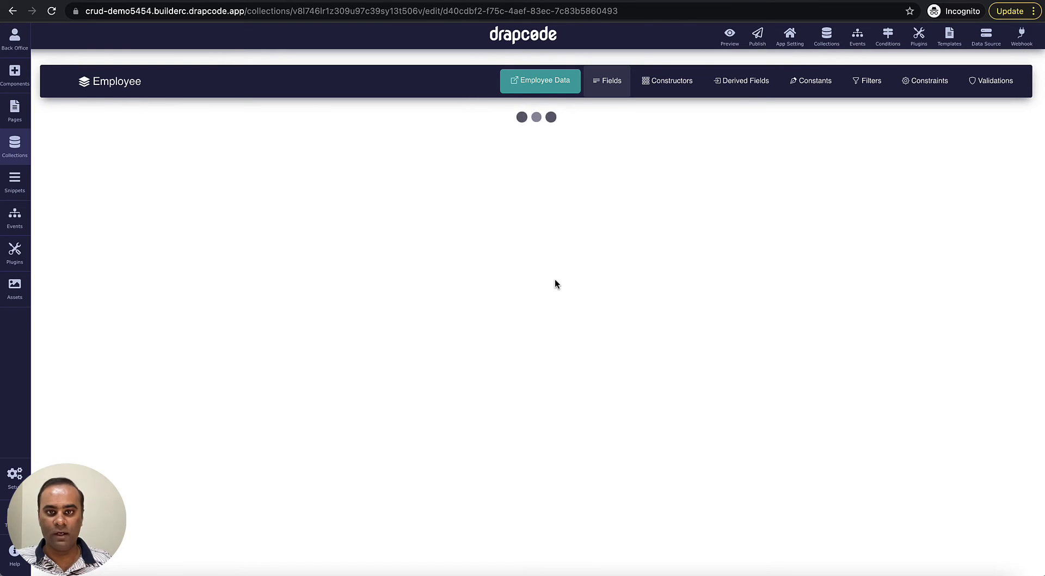
pyautogui.scroll(-1, 615, 288)
pyautogui.click(727, 272)
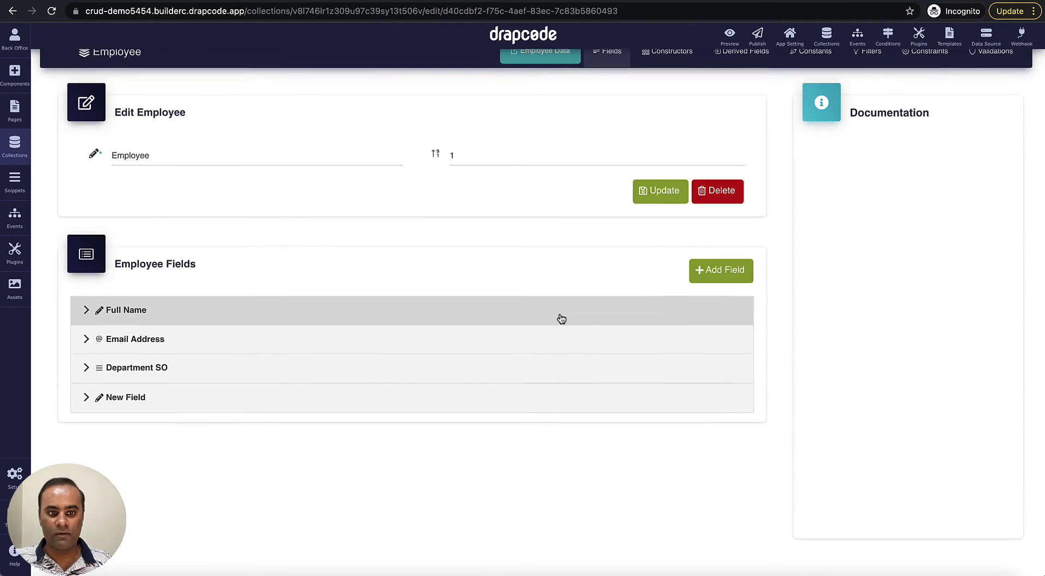
pyautogui.scroll(-1, 436, 354)
pyautogui.click(305, 388)
pyautogui.scroll(-4, 312, 396)
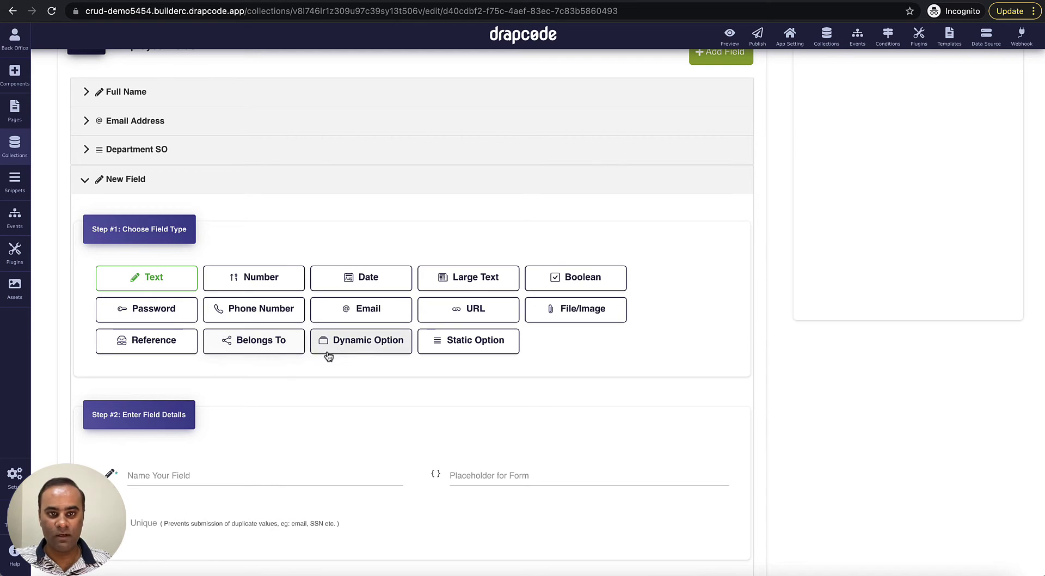
pyautogui.click(368, 345)
pyautogui.scroll(-2, 374, 370)
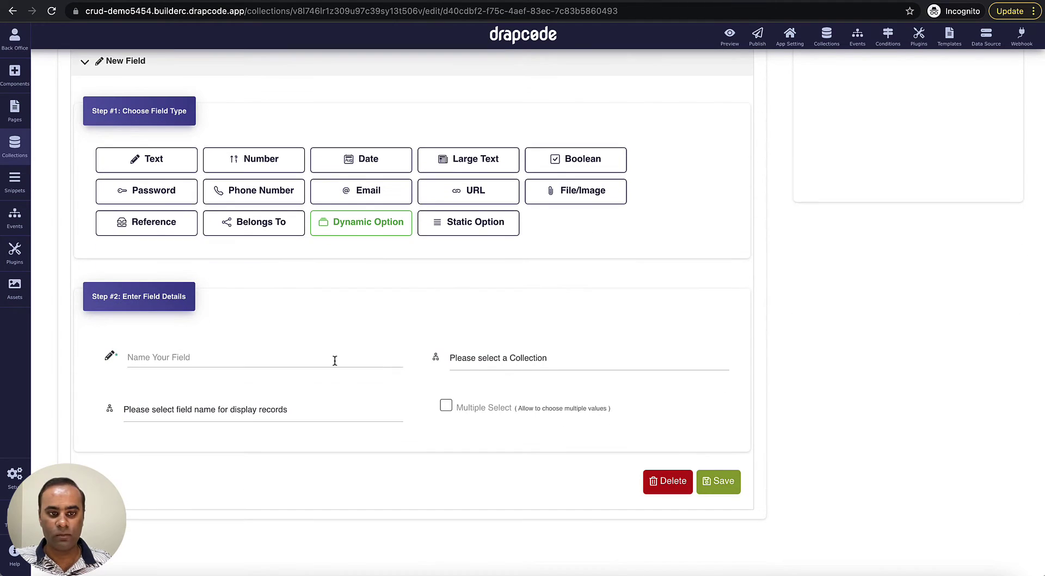
# - Name it Department DO, source it from Department DO showing Name, and save
pyautogui.click(330, 358)
pyautogui.write('De')
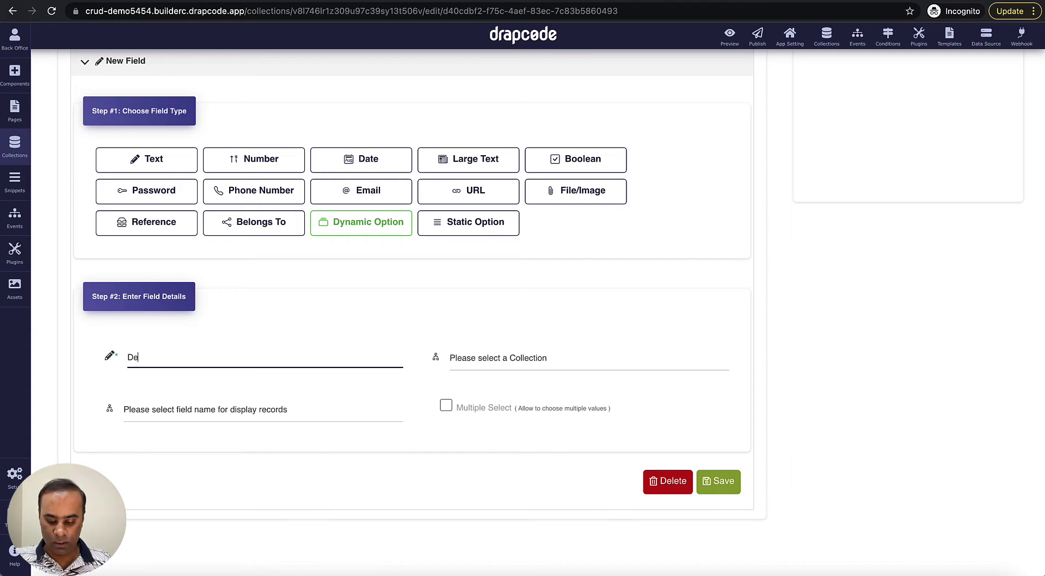
pyautogui.write('partment D')
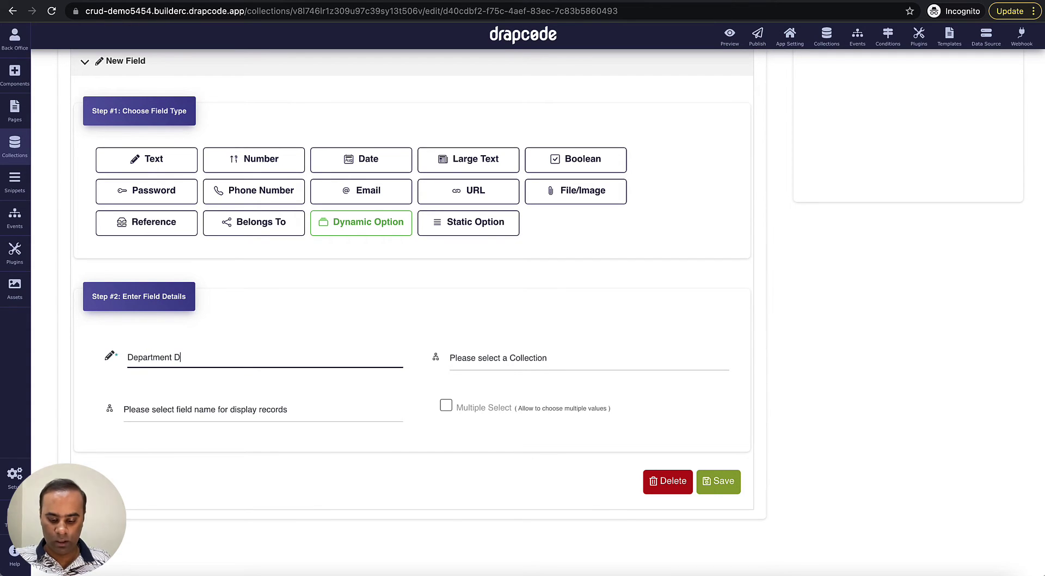
pyautogui.write('O')
pyautogui.click(496, 359)
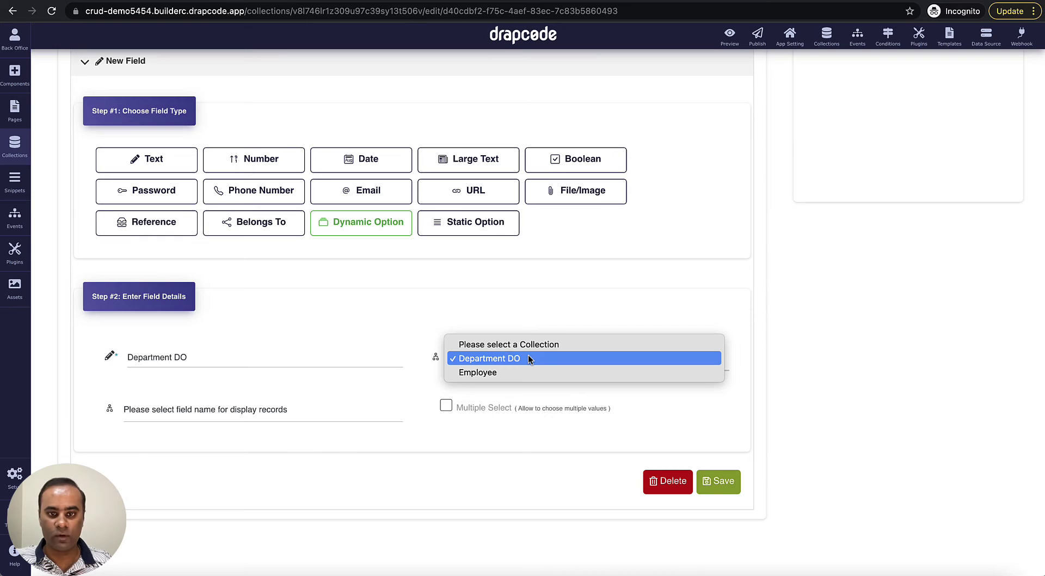
pyautogui.click(528, 358)
pyautogui.click(298, 415)
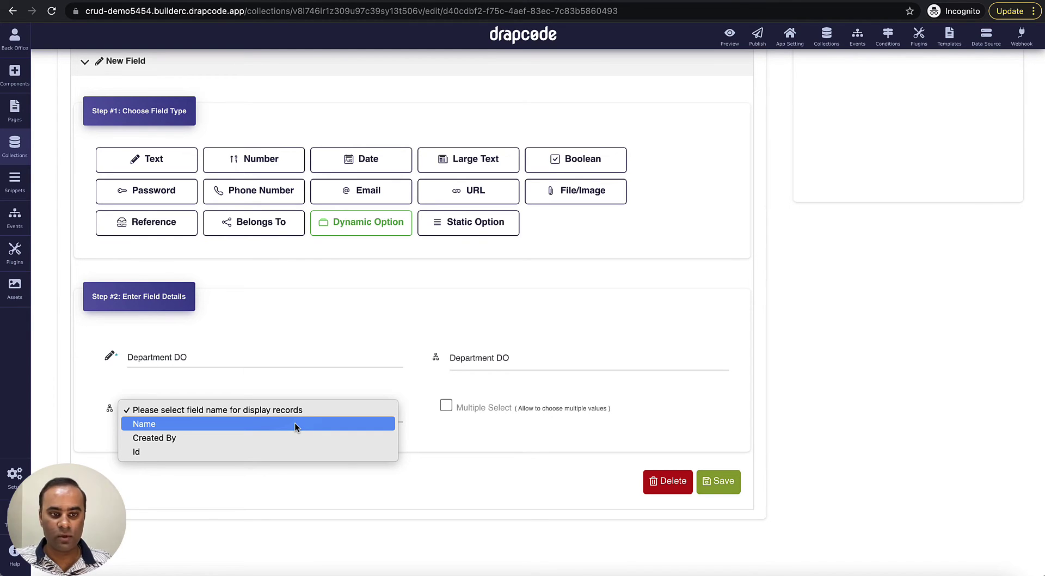
pyautogui.click(295, 423)
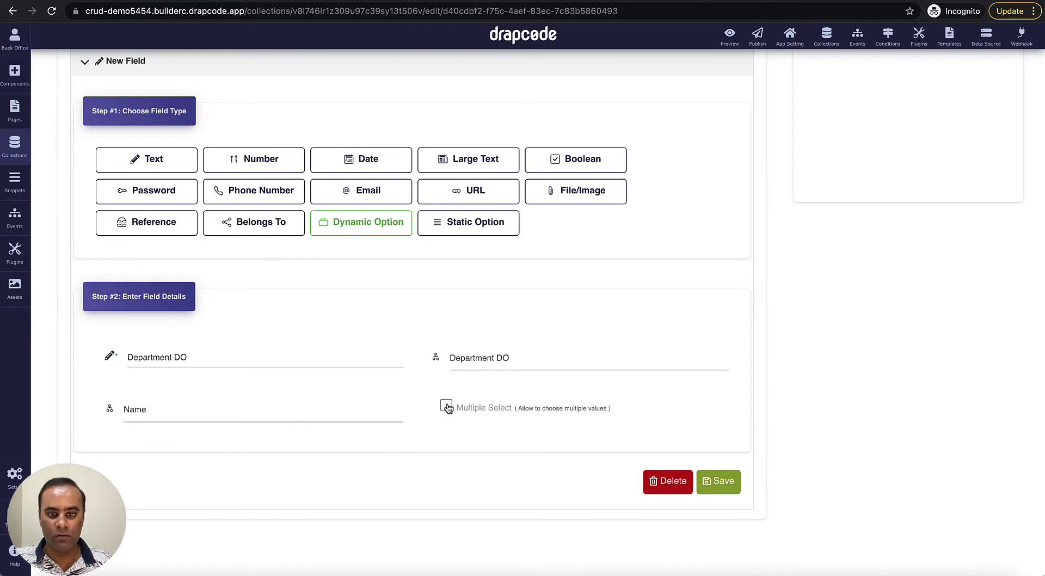
pyautogui.click(722, 489)
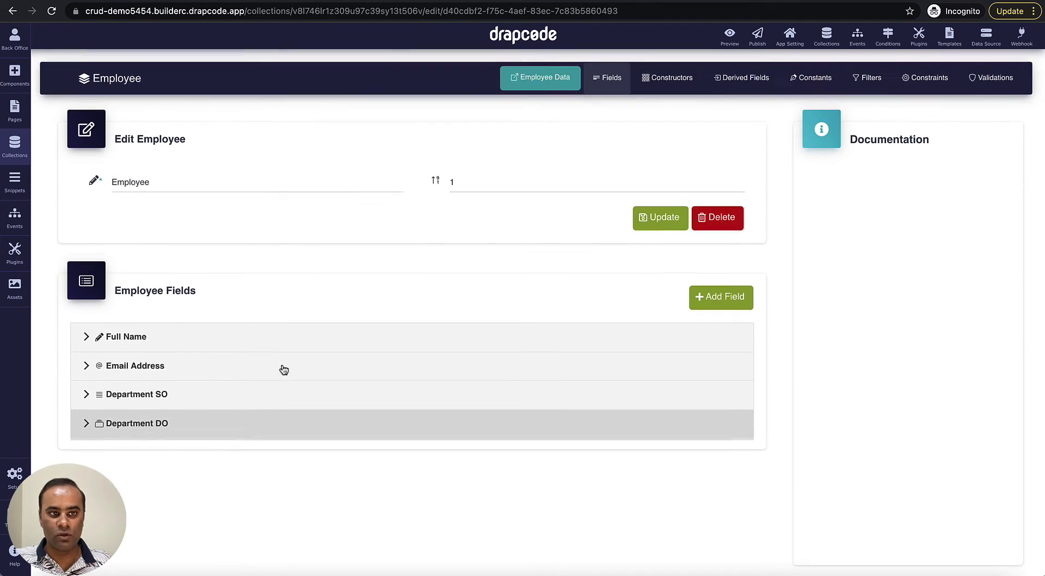
pyautogui.click(19, 148)
# - Create a new collection named Department Ref
pyautogui.click(155, 66)
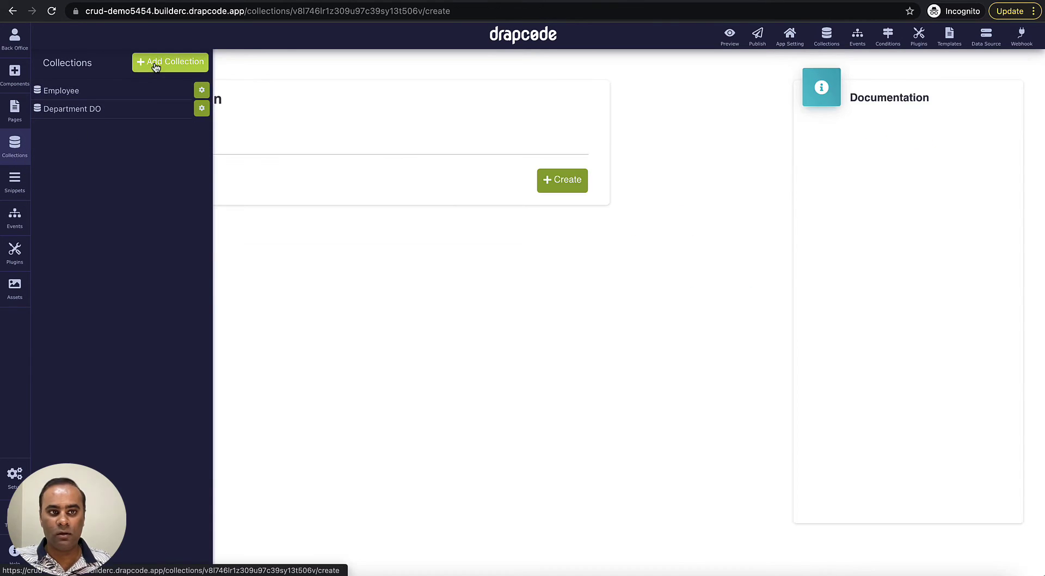
pyautogui.click(271, 136)
pyautogui.write('D')
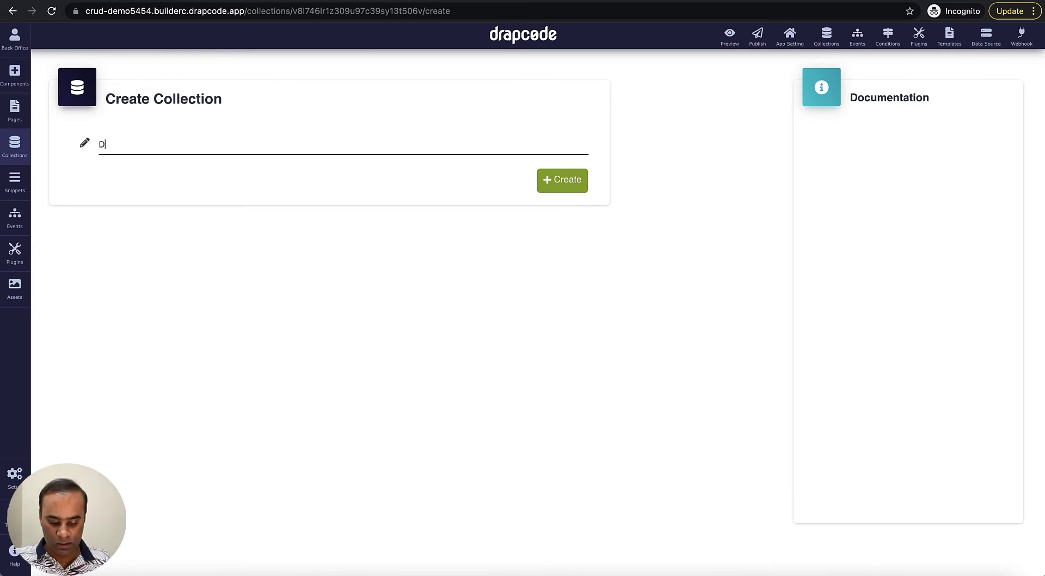
pyautogui.write('epartment')
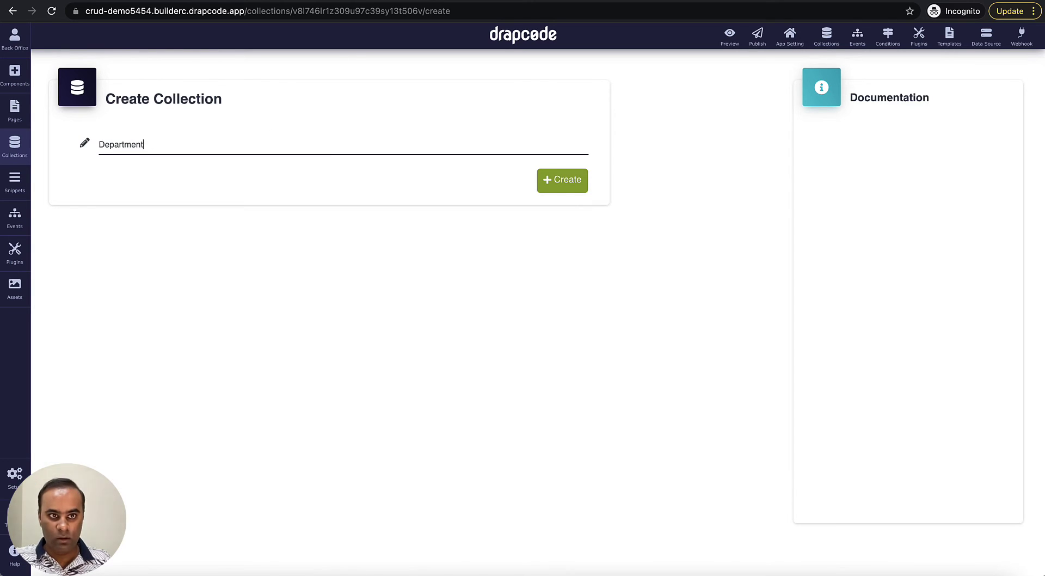
pyautogui.write(' Ref')
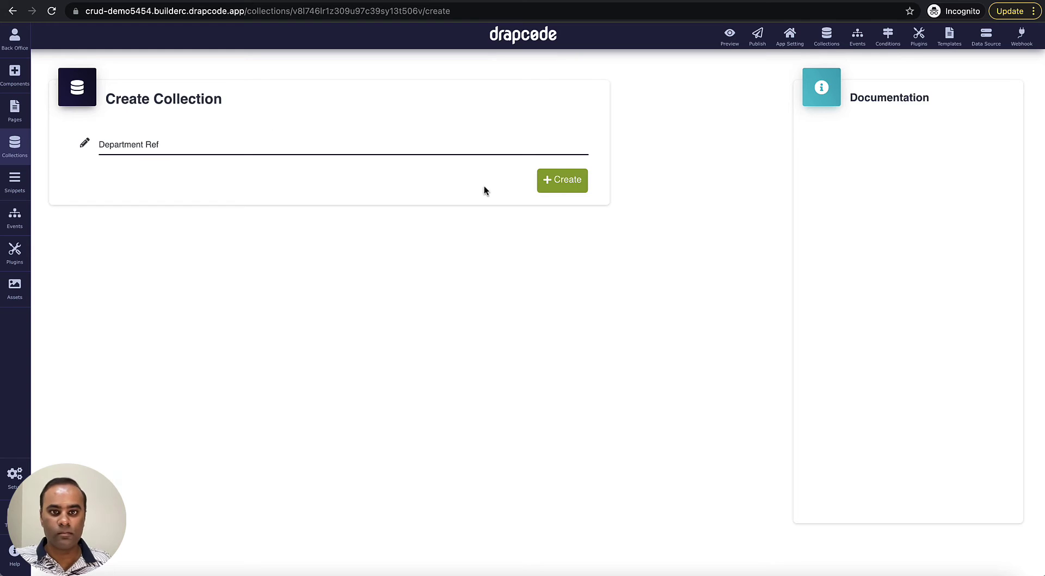
pyautogui.click(560, 181)
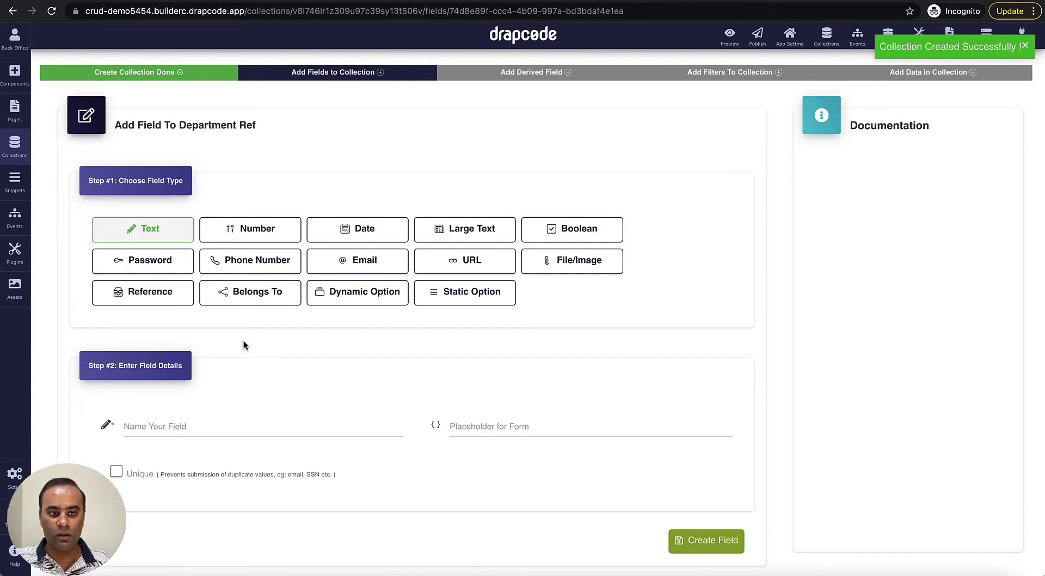
# - Give Department Ref a text field called Name
pyautogui.scroll(-3, 244, 345)
pyautogui.click(297, 345)
pyautogui.write('Nam')
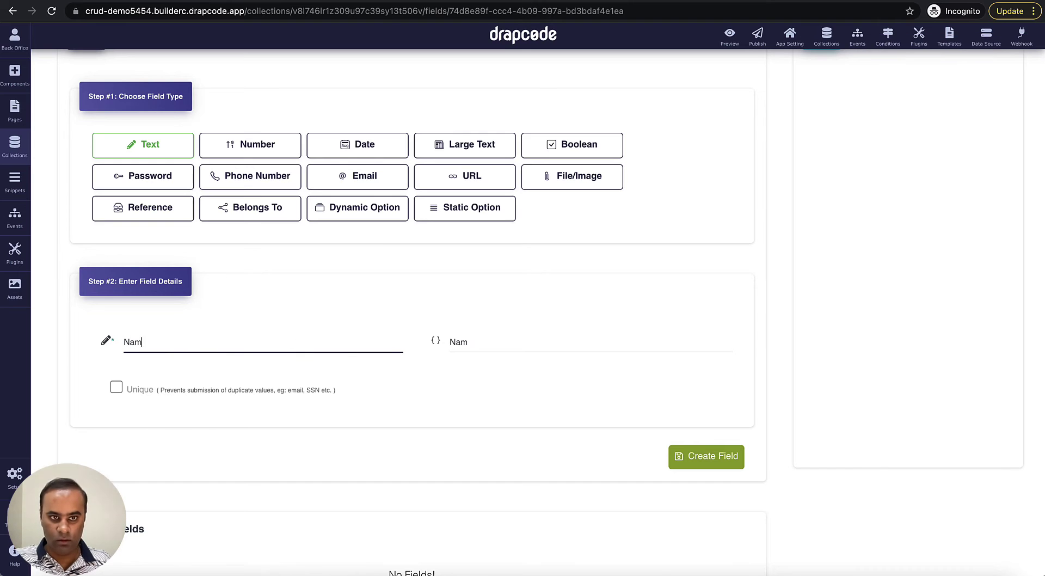
pyautogui.write('e')
pyautogui.click(697, 458)
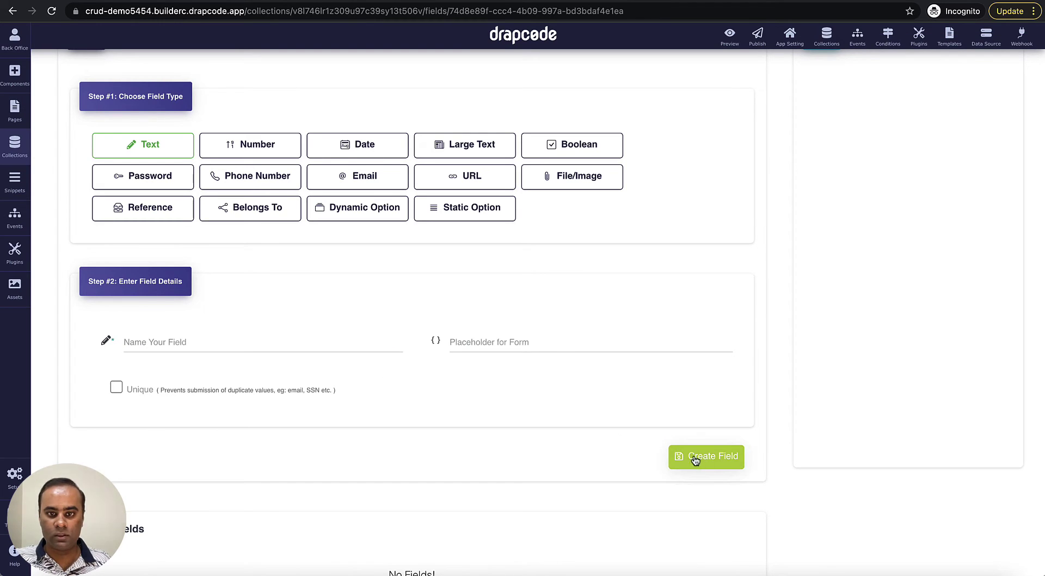
# - Continue past derived fields to the Department Ref filters step
pyautogui.scroll(-3, 591, 423)
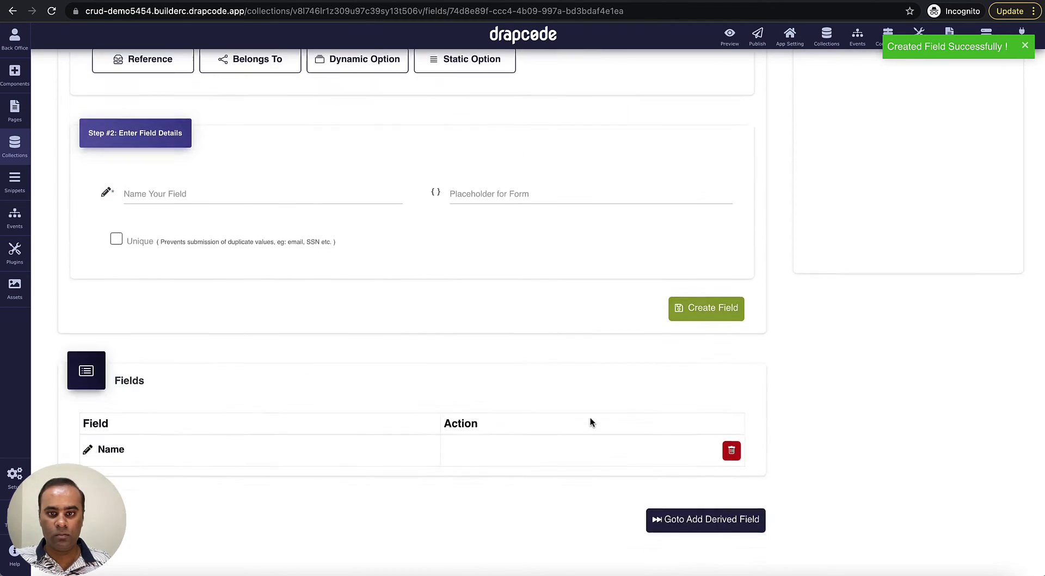
pyautogui.click(688, 519)
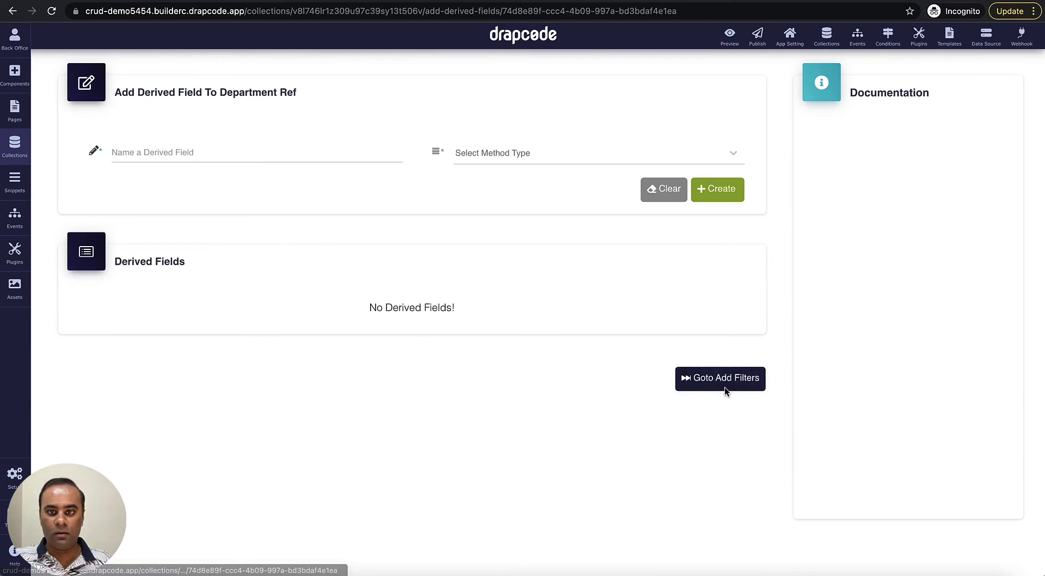
pyautogui.click(725, 383)
# - Enter HR and Accounts as the two Department Ref records
pyautogui.click(710, 476)
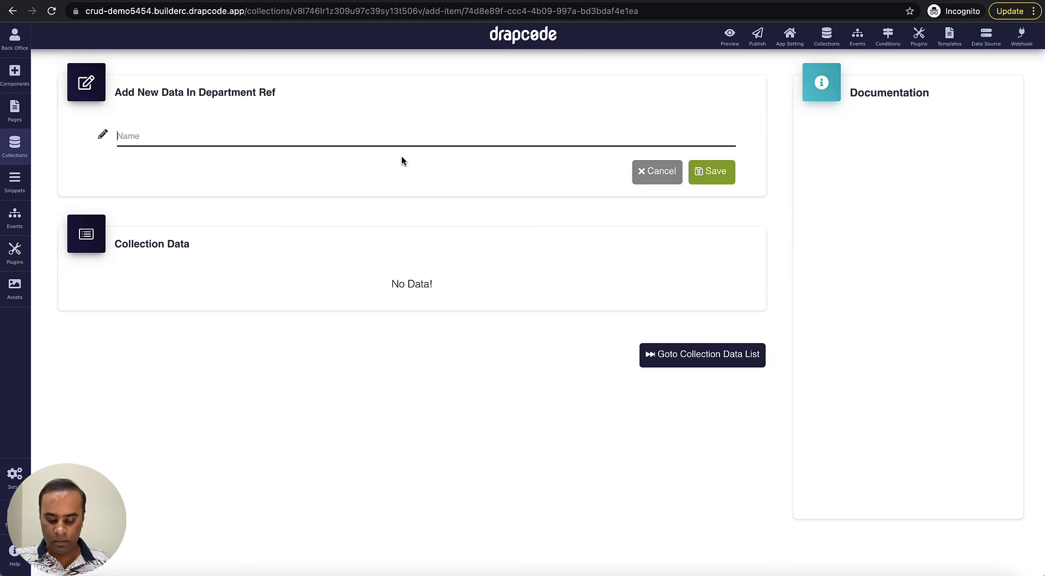
pyautogui.write('HR')
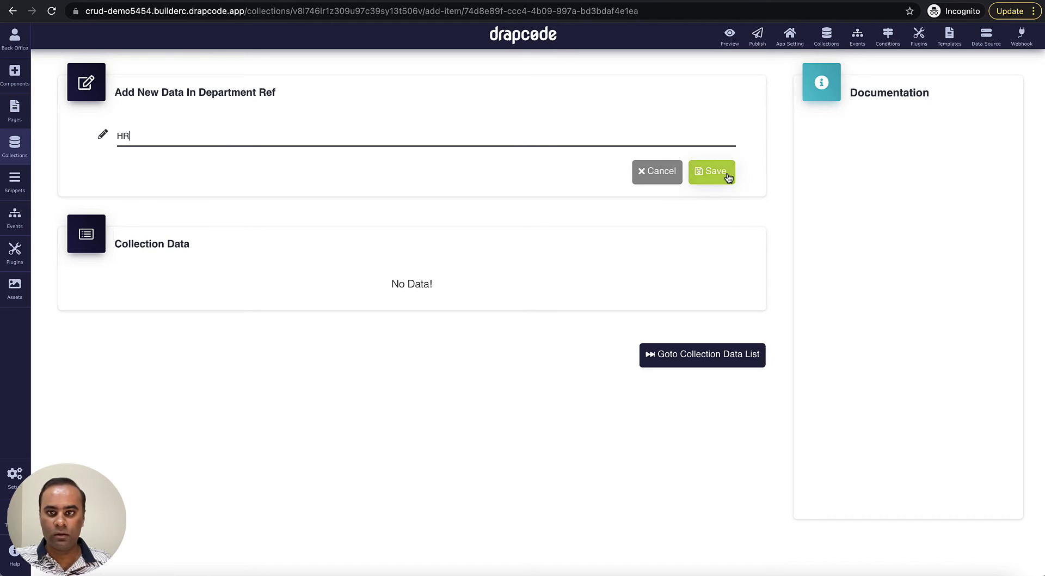
pyautogui.click(727, 174)
pyautogui.click(547, 135)
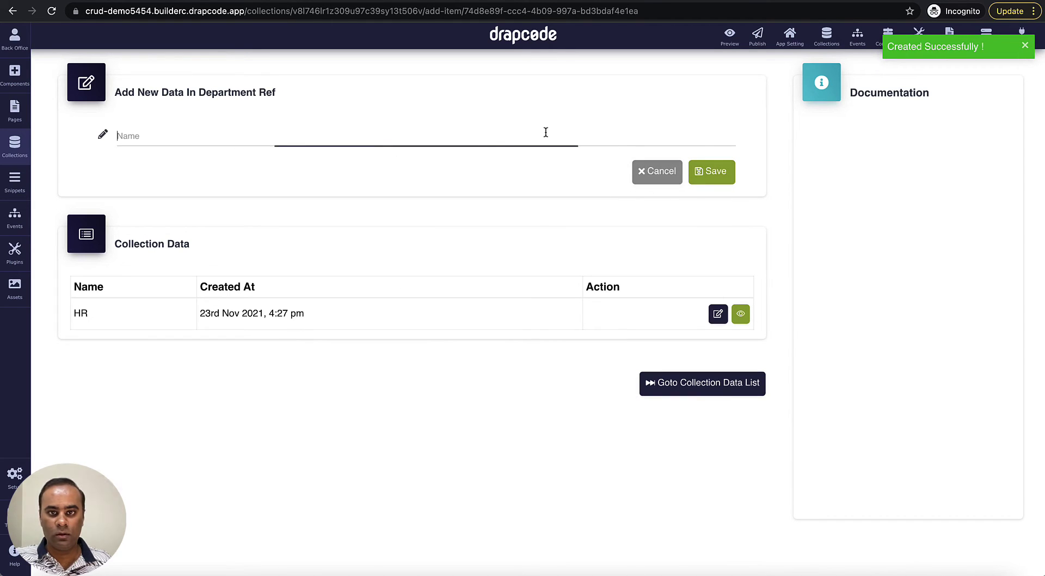
pyautogui.write('Accounts')
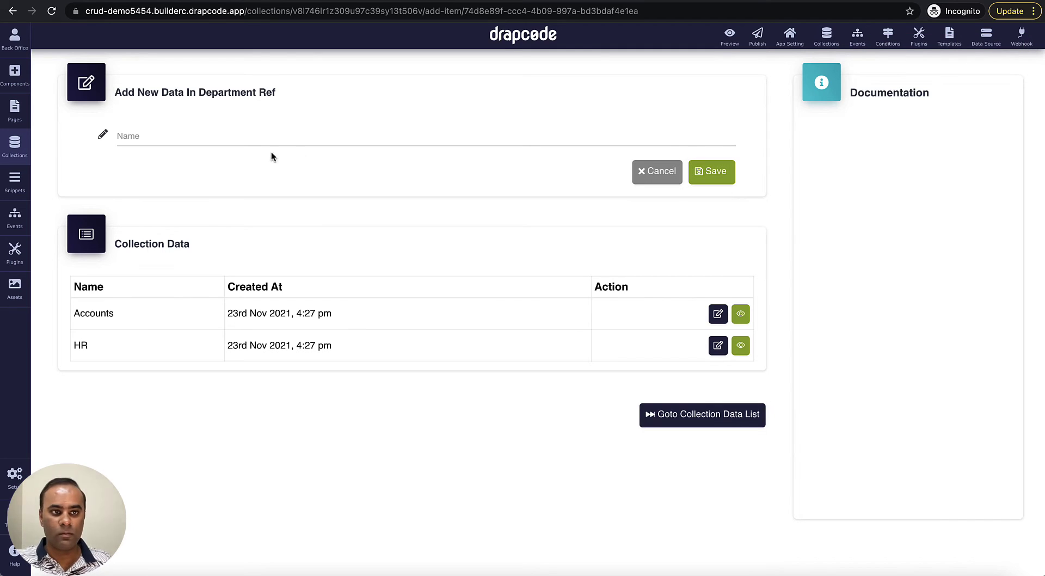
pyautogui.click(20, 148)
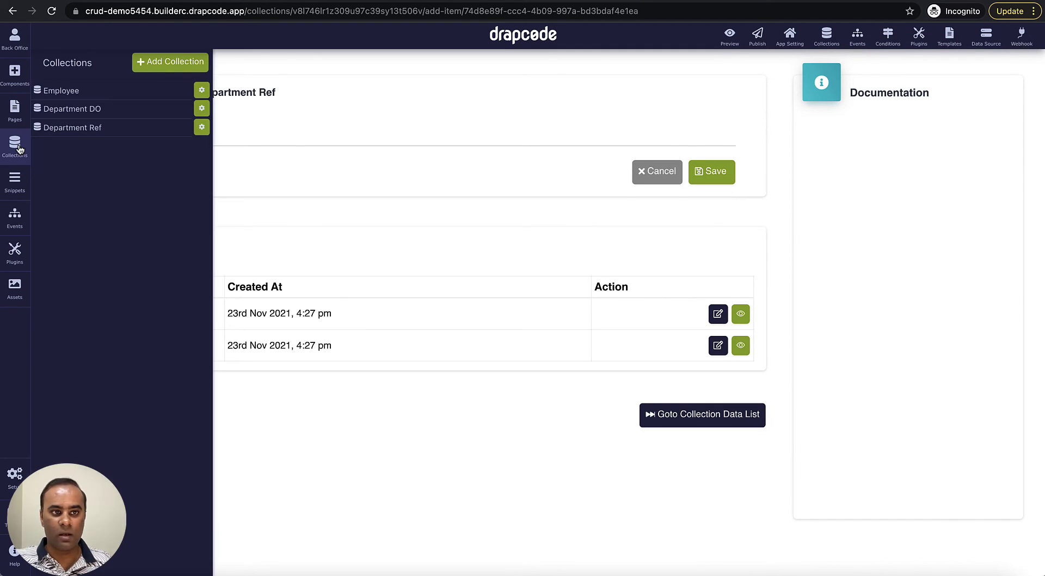
# - Add a new Reference-type field to the Employee collection
pyautogui.click(71, 91)
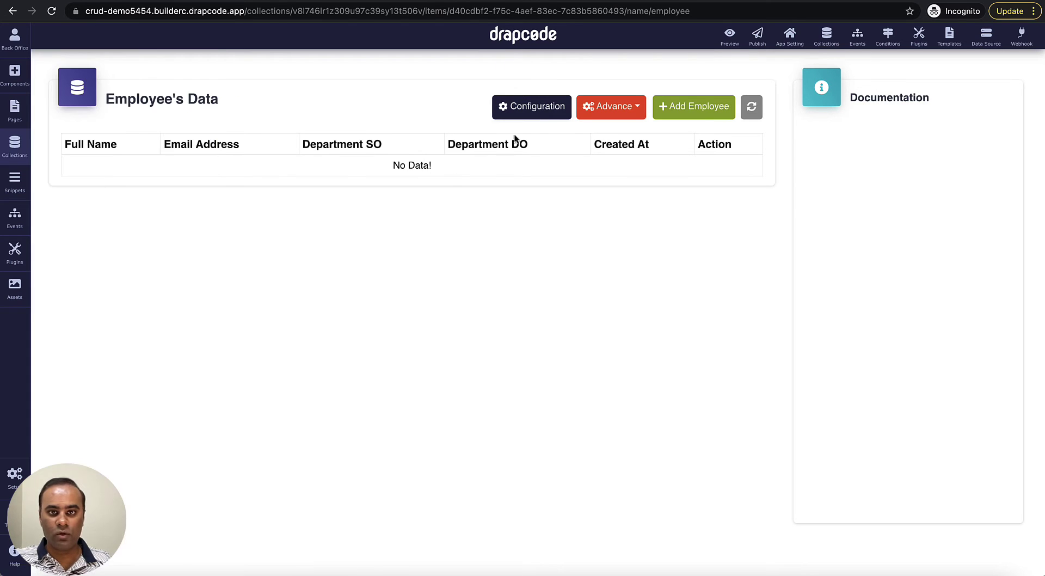
pyautogui.click(516, 107)
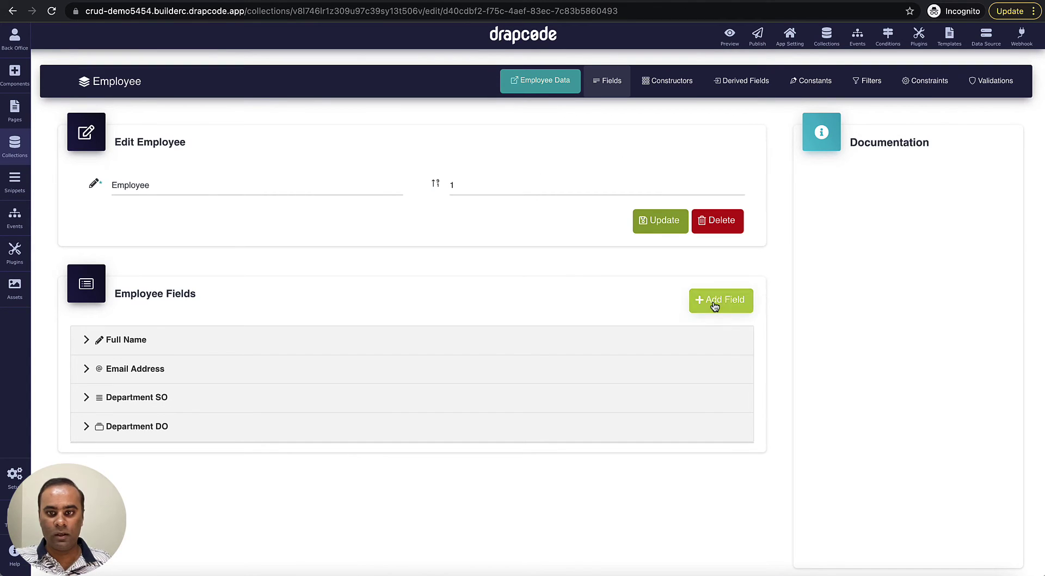
pyautogui.click(719, 300)
pyautogui.scroll(-1, 373, 387)
pyautogui.click(205, 418)
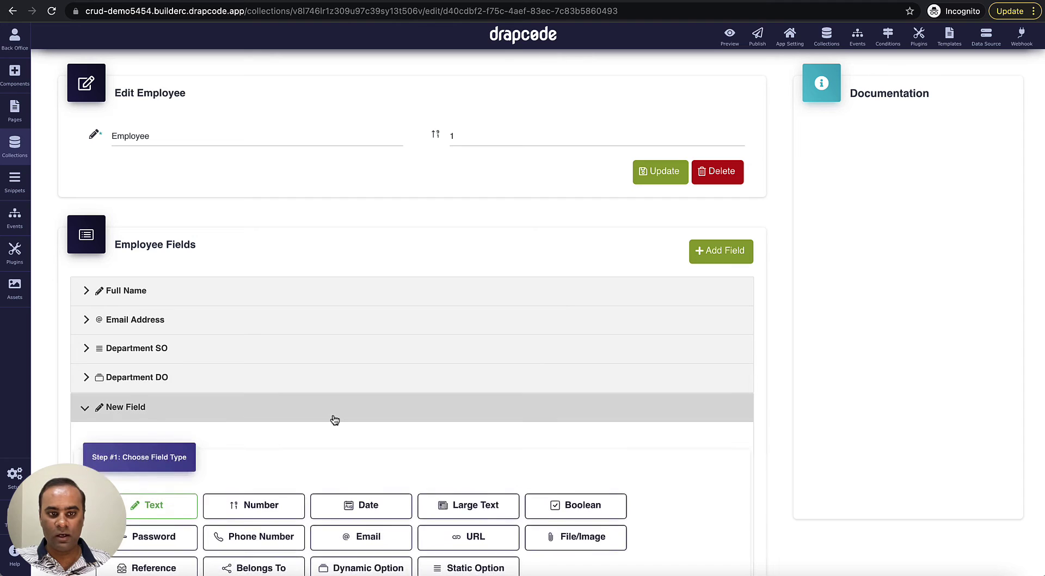
pyautogui.scroll(-3, 334, 435)
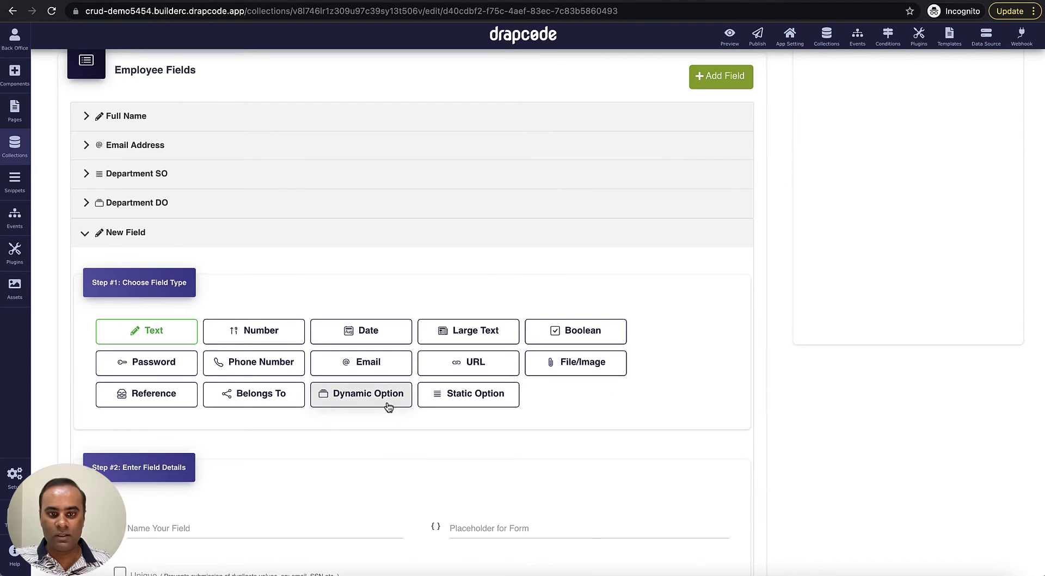
pyautogui.click(135, 400)
pyautogui.scroll(-3, 280, 433)
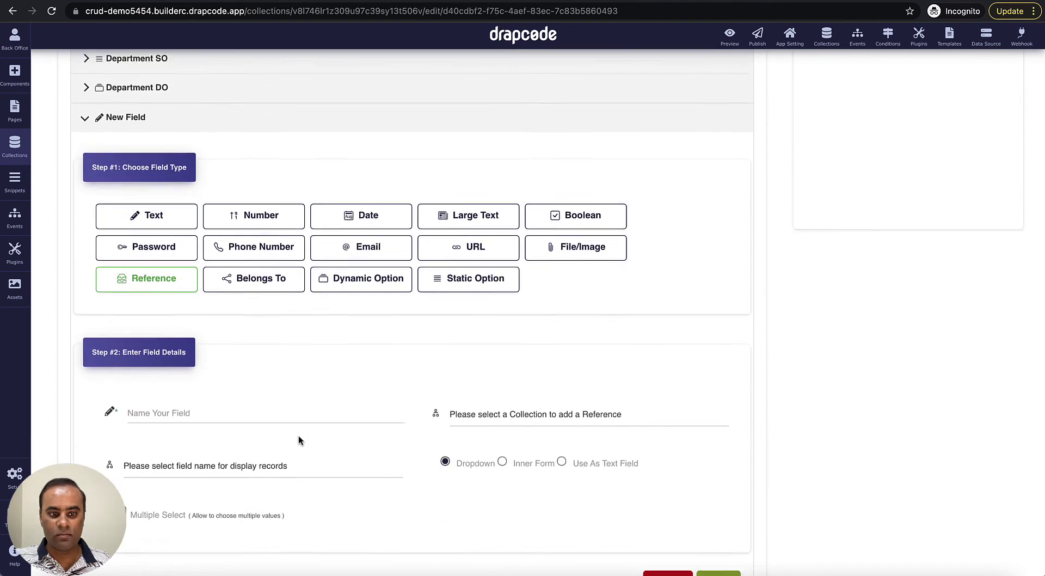
# - Name it Department Ref, link it to Department Ref displaying Name, and save
pyautogui.click(267, 406)
pyautogui.write('De')
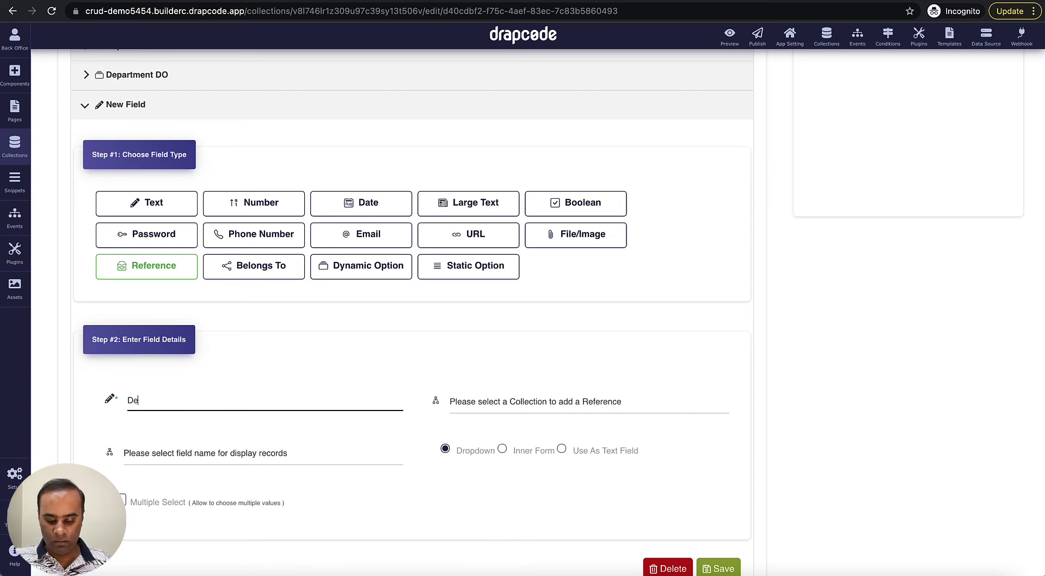
pyautogui.write('partm')
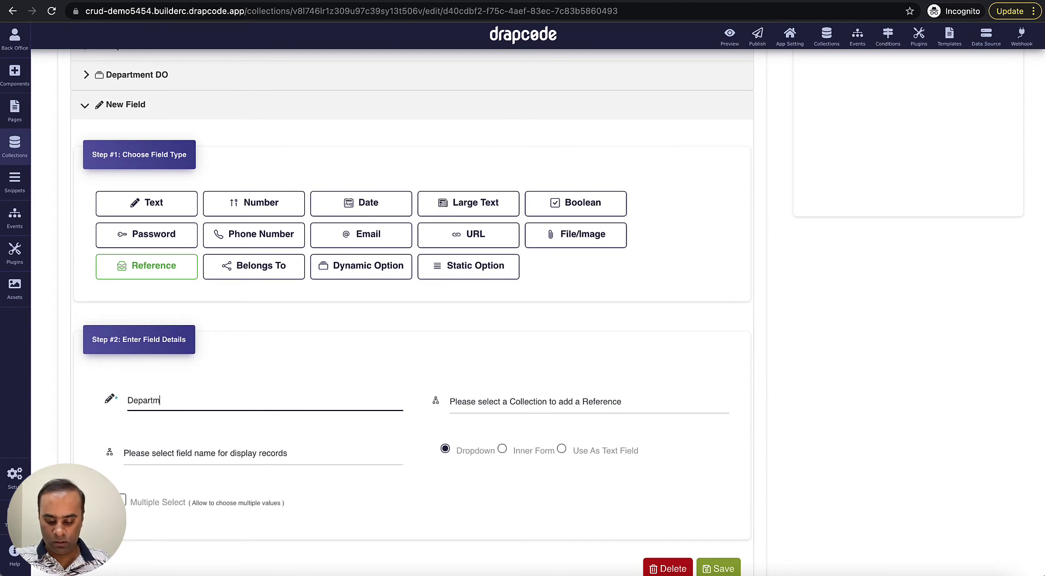
pyautogui.write('ent Ref')
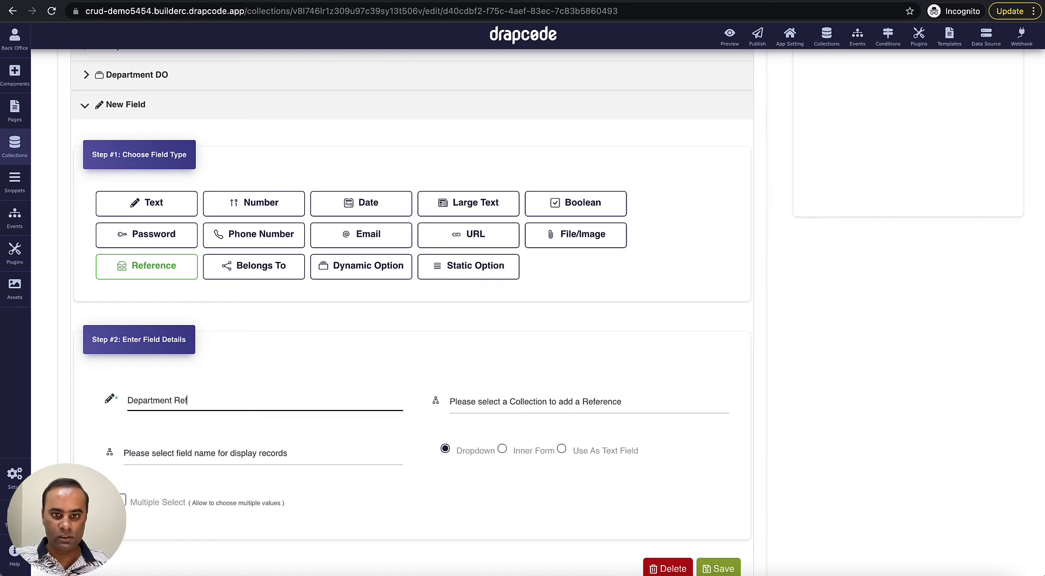
pyautogui.click(512, 401)
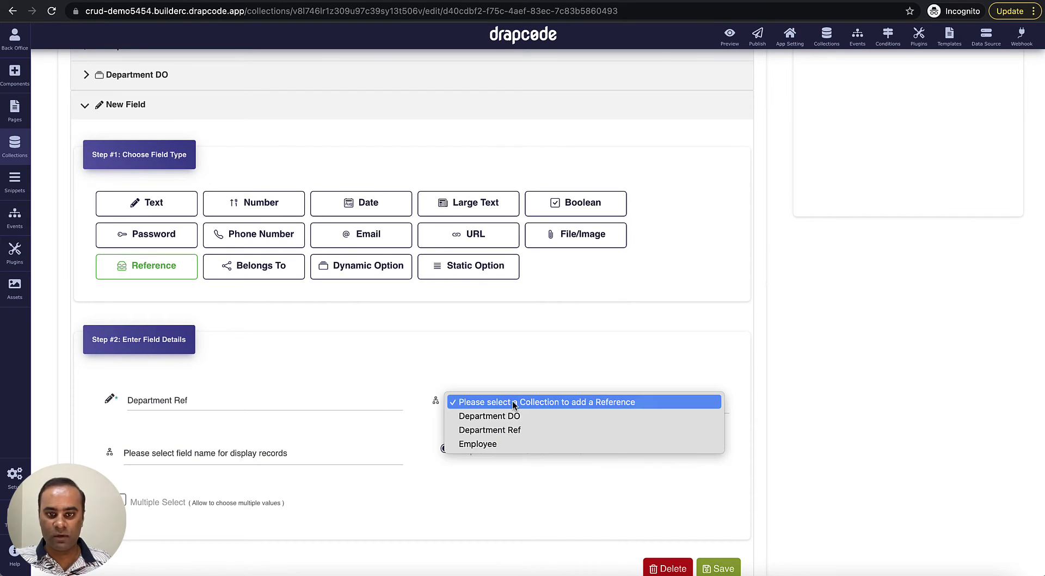
pyautogui.click(533, 430)
pyautogui.scroll(-1, 351, 448)
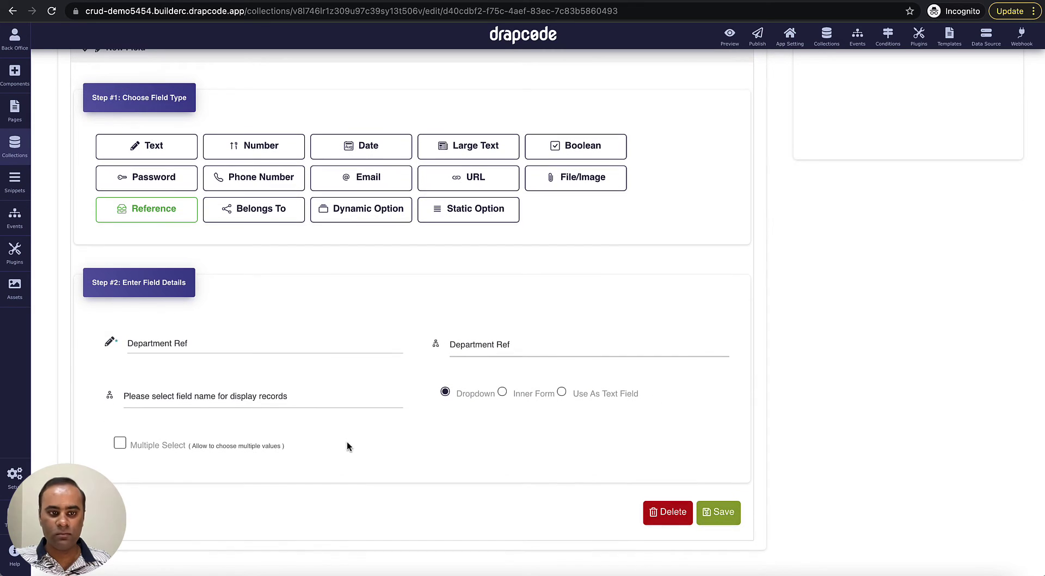
pyautogui.click(318, 405)
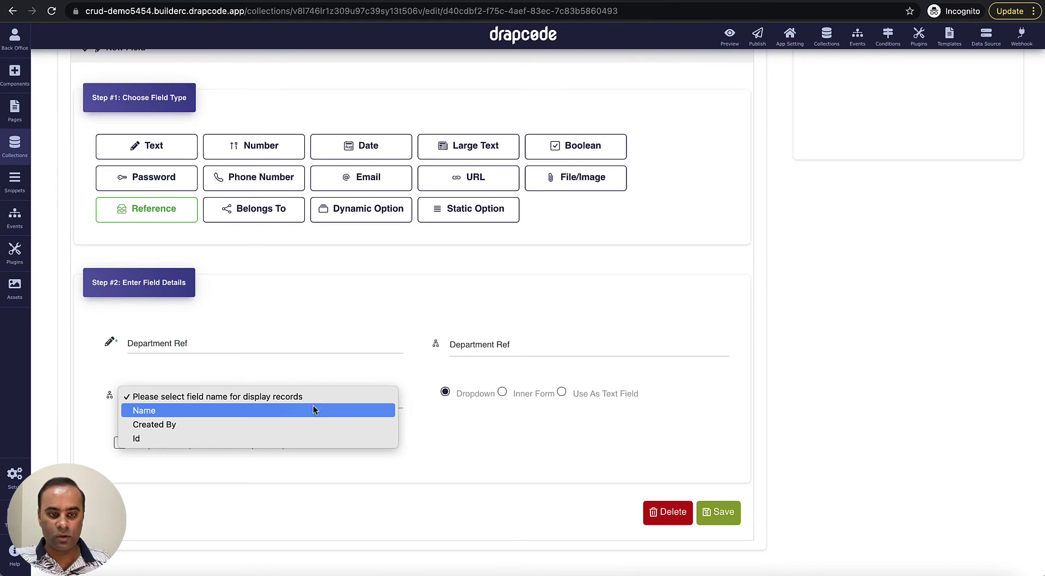
pyautogui.click(308, 410)
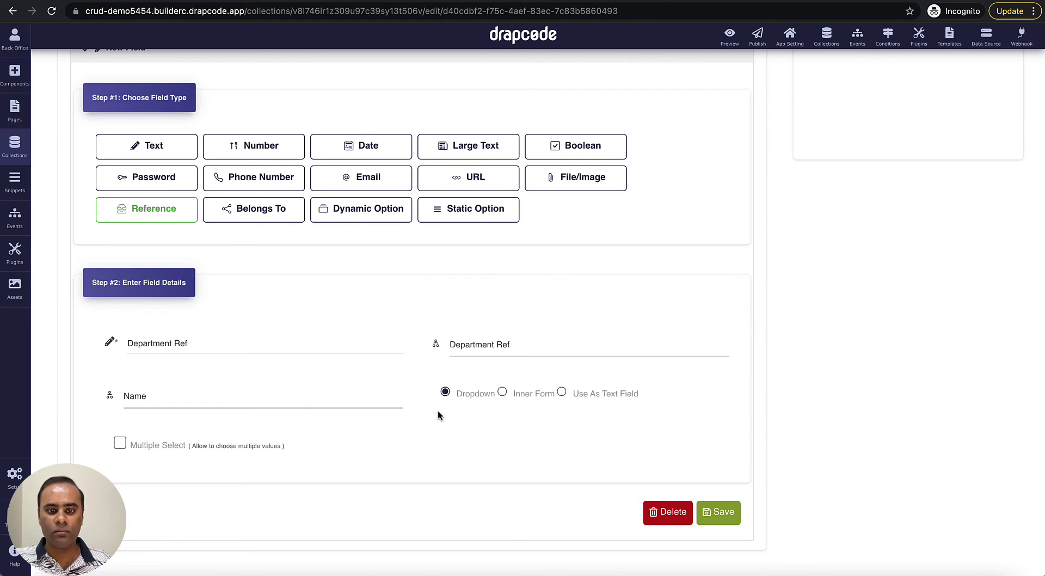
pyautogui.scroll(-1, 449, 425)
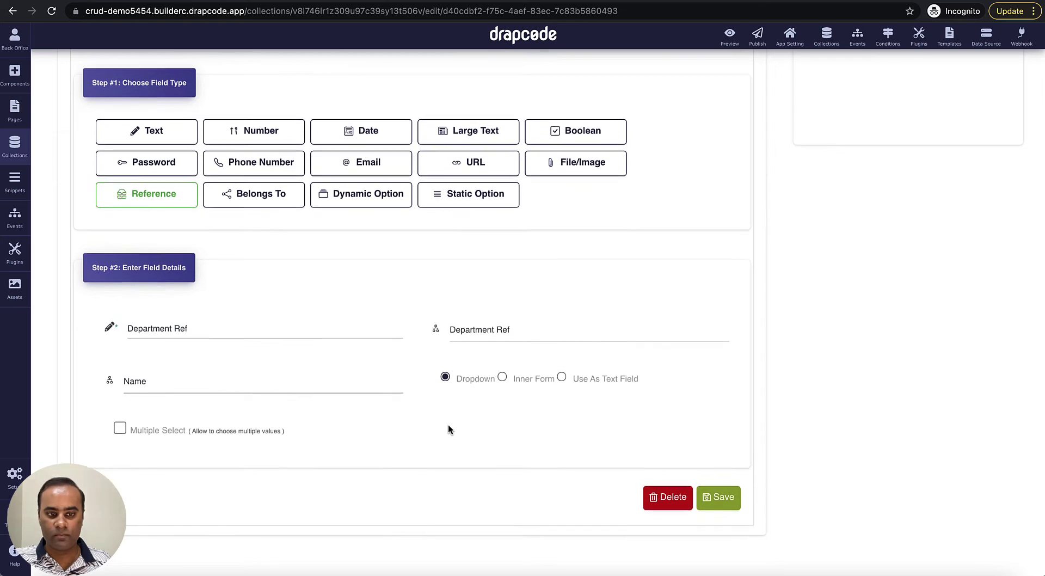
pyautogui.click(739, 497)
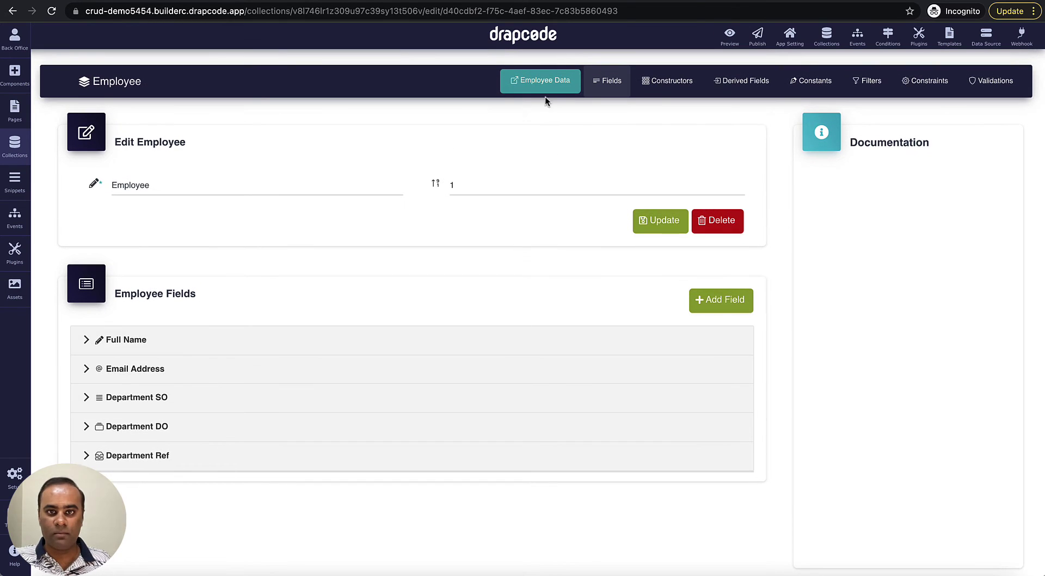
# - Start a new Employee record and fill in the employee's full name and e-mail
pyautogui.click(547, 87)
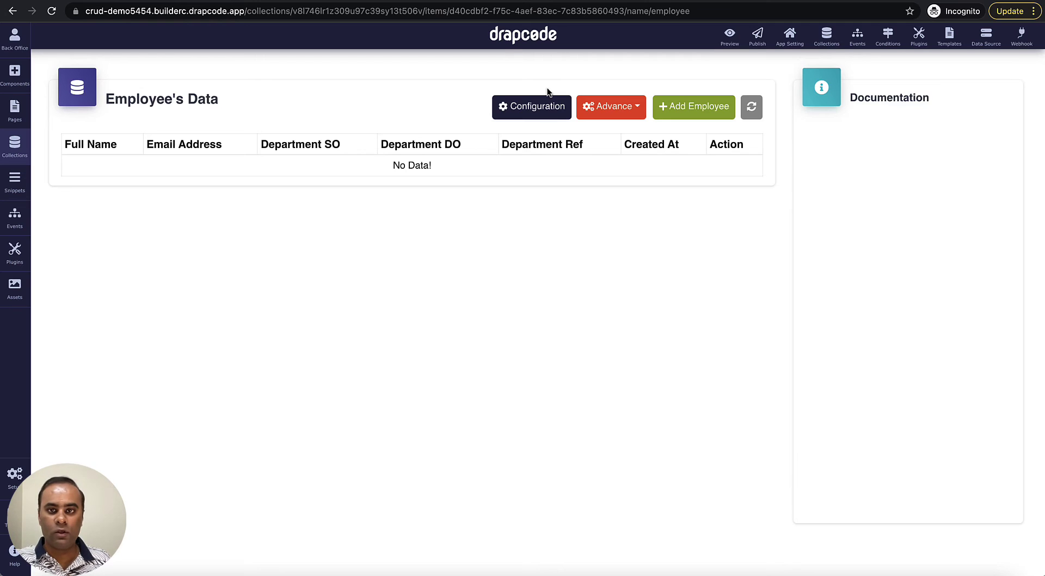
pyautogui.click(689, 115)
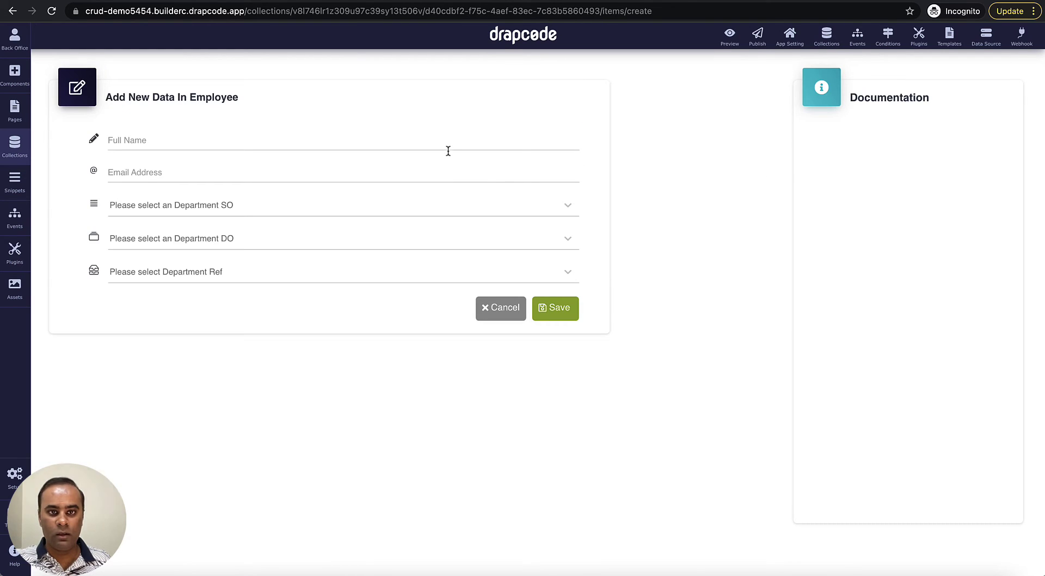
pyautogui.click(445, 141)
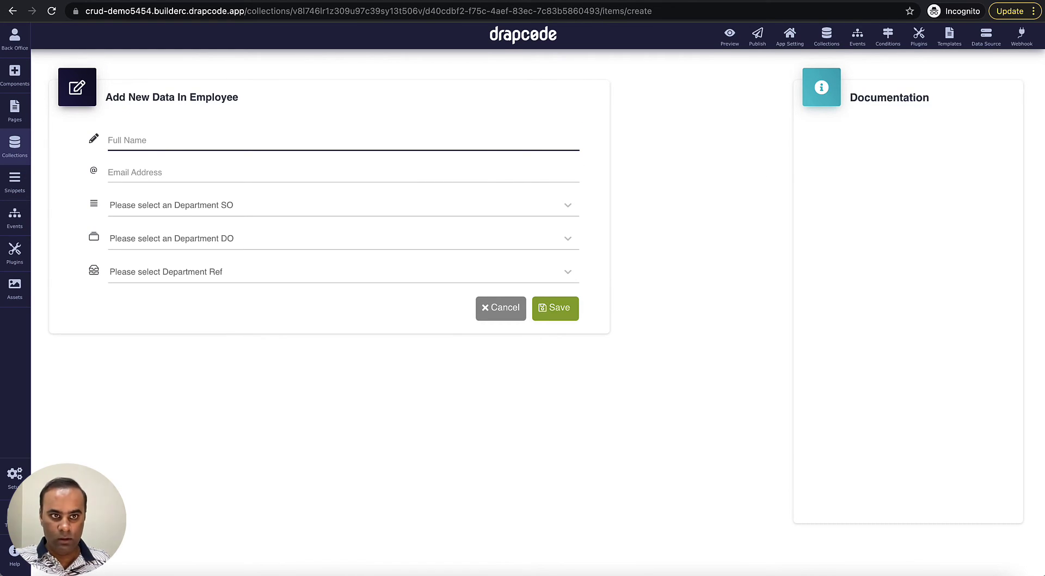
pyautogui.write('James')
pyautogui.press('Tab')
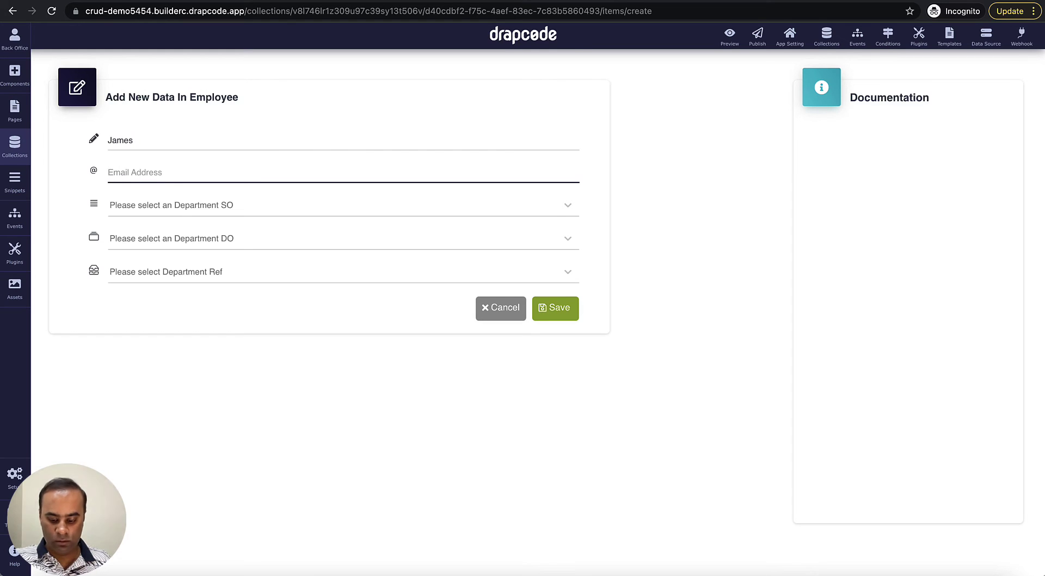
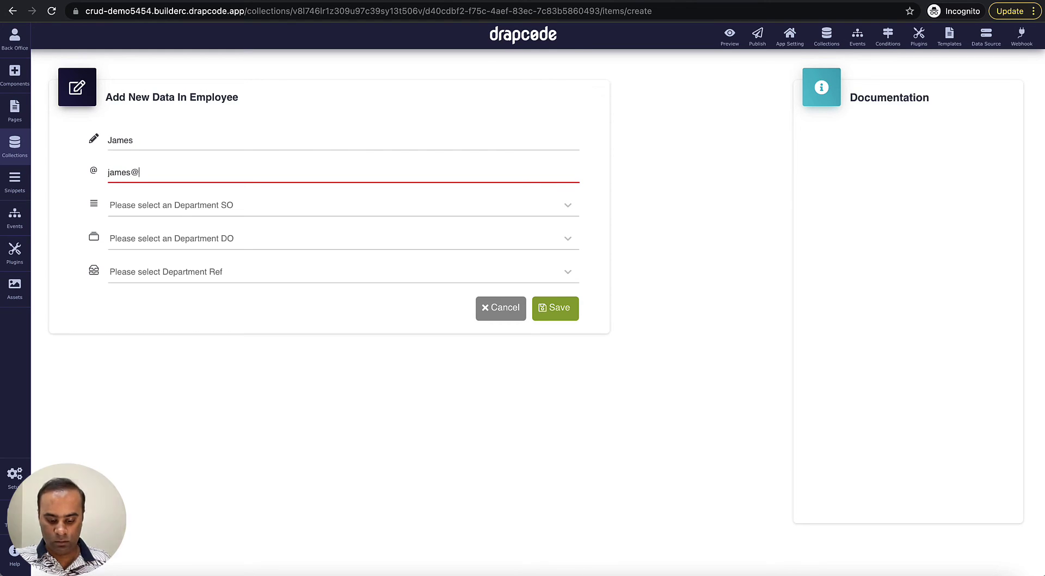
pyautogui.press('Tab')
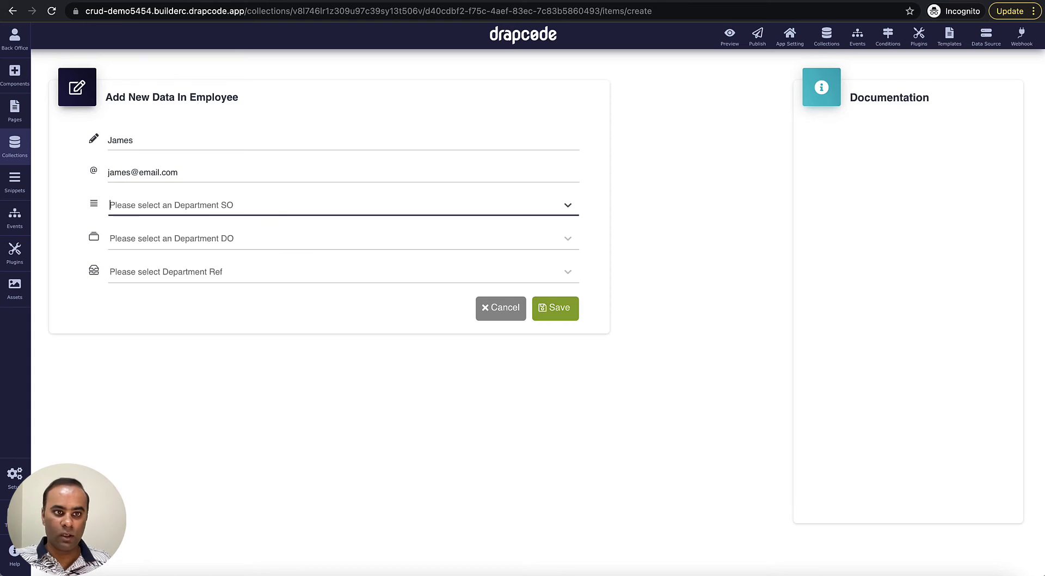
# - Choose HR for Department SO, Department DO and Department Ref, then save the record
pyautogui.click(499, 207)
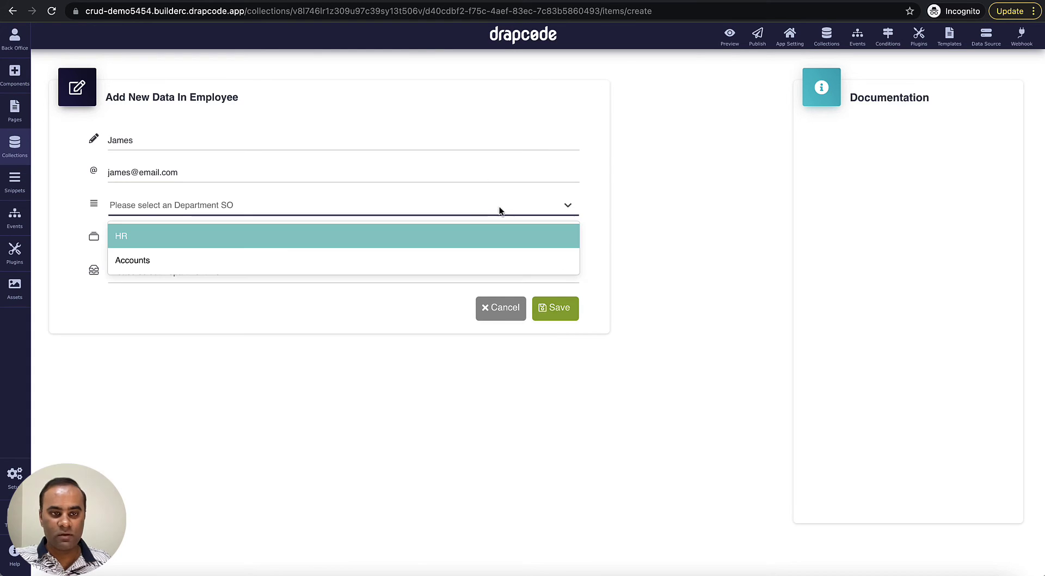
pyautogui.click(431, 237)
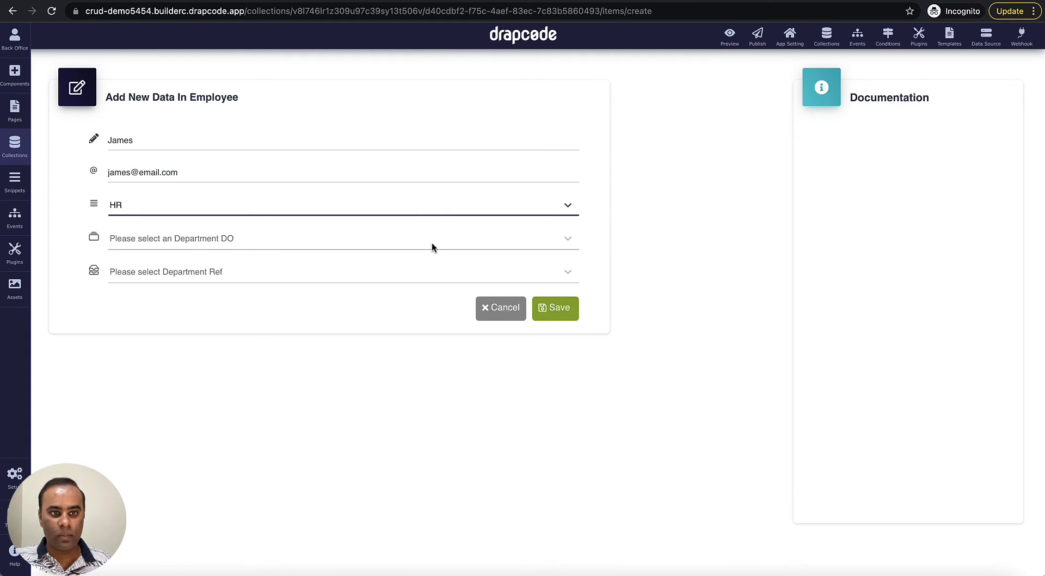
pyautogui.click(432, 245)
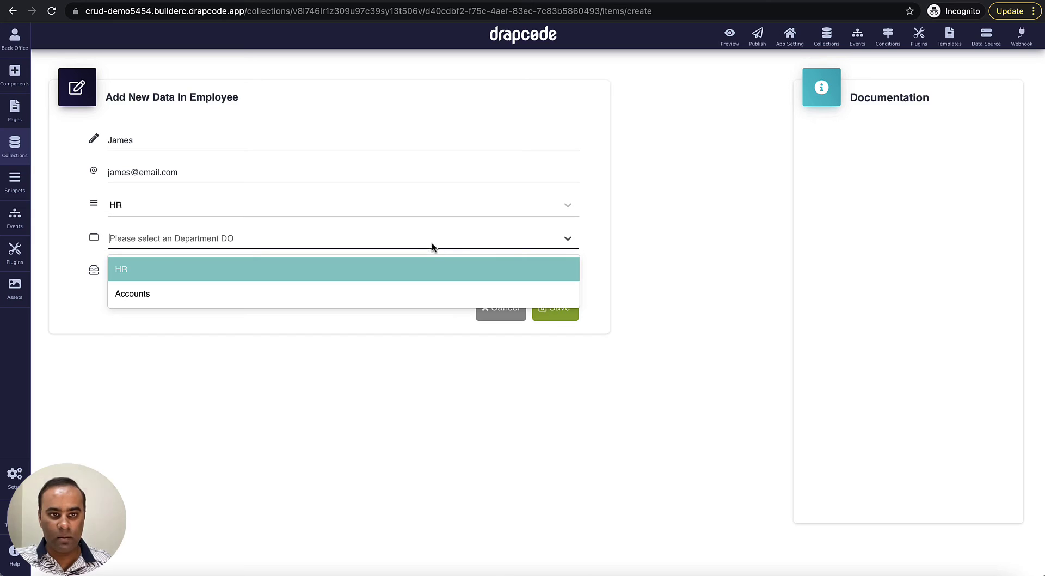
pyautogui.click(417, 267)
pyautogui.click(417, 277)
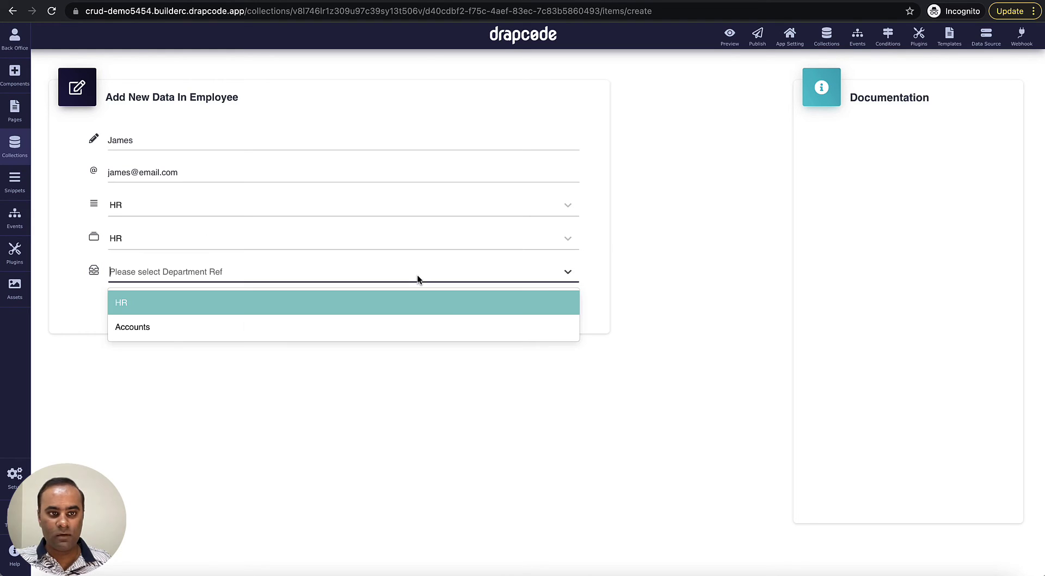
pyautogui.click(392, 304)
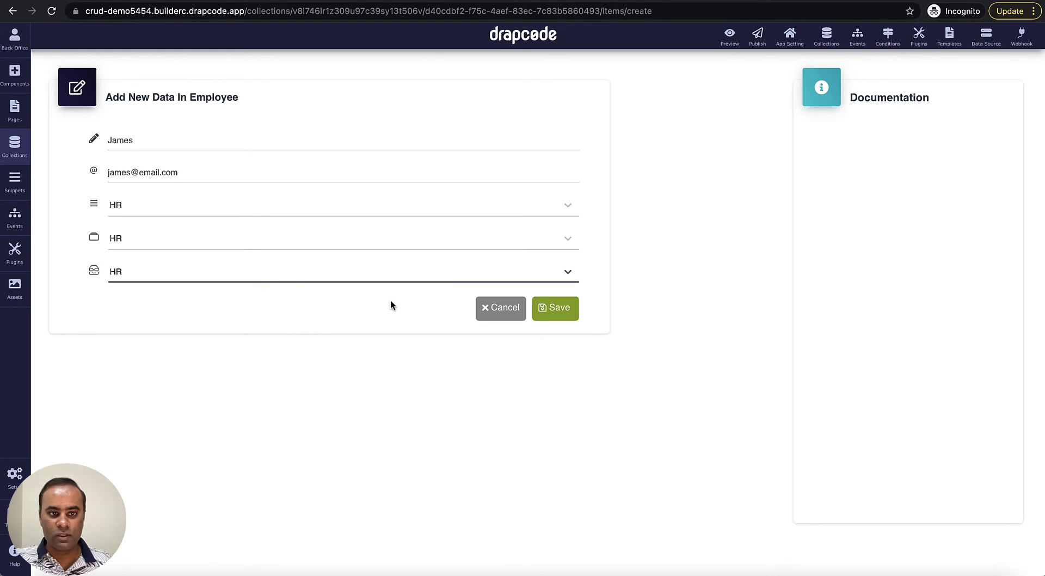
pyautogui.click(562, 317)
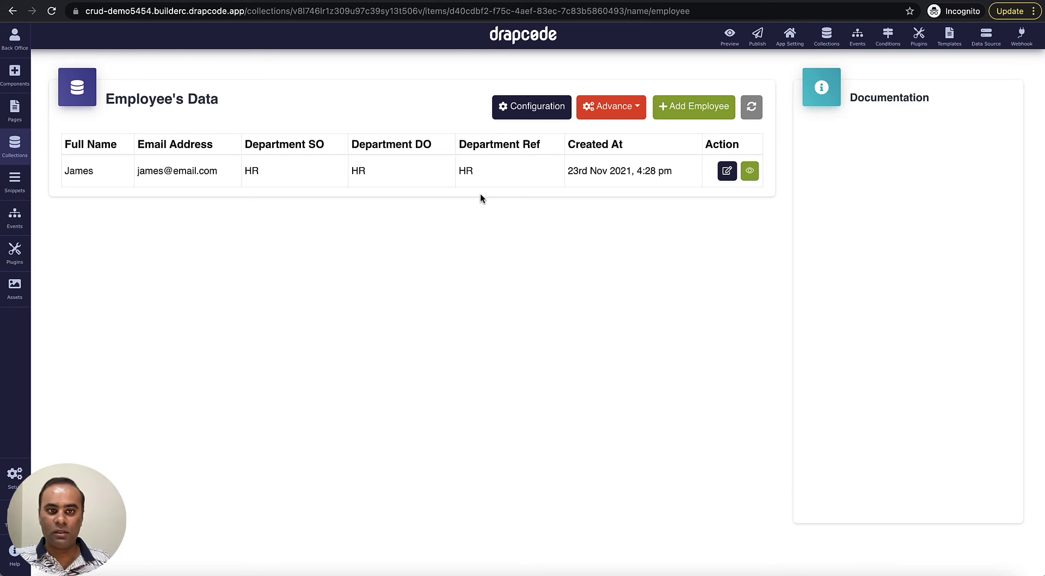
# - Open a blank Add Employee form, checking the Department SO choices without selecting any
pyautogui.click(682, 111)
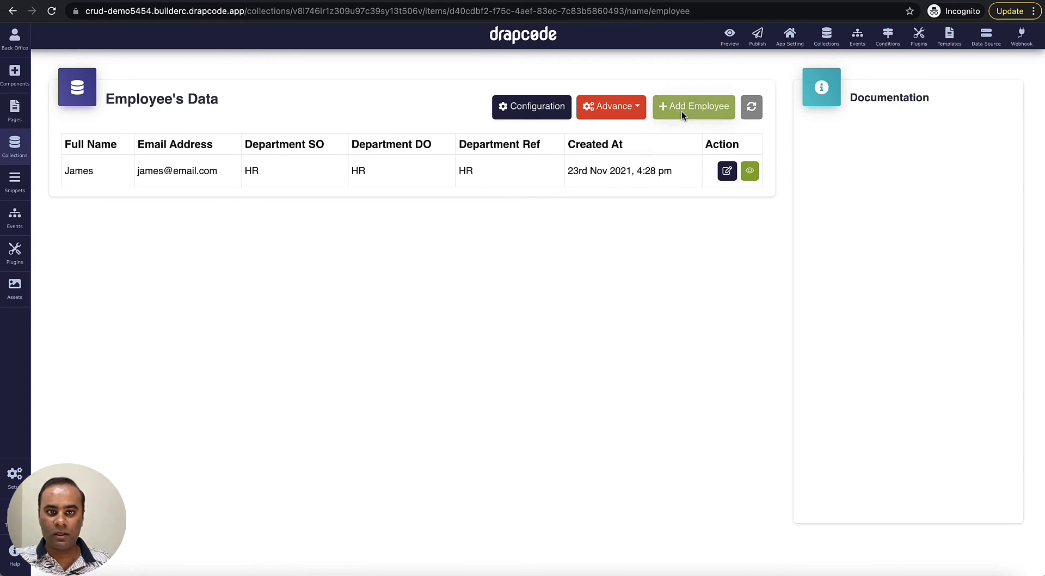
pyautogui.click(416, 206)
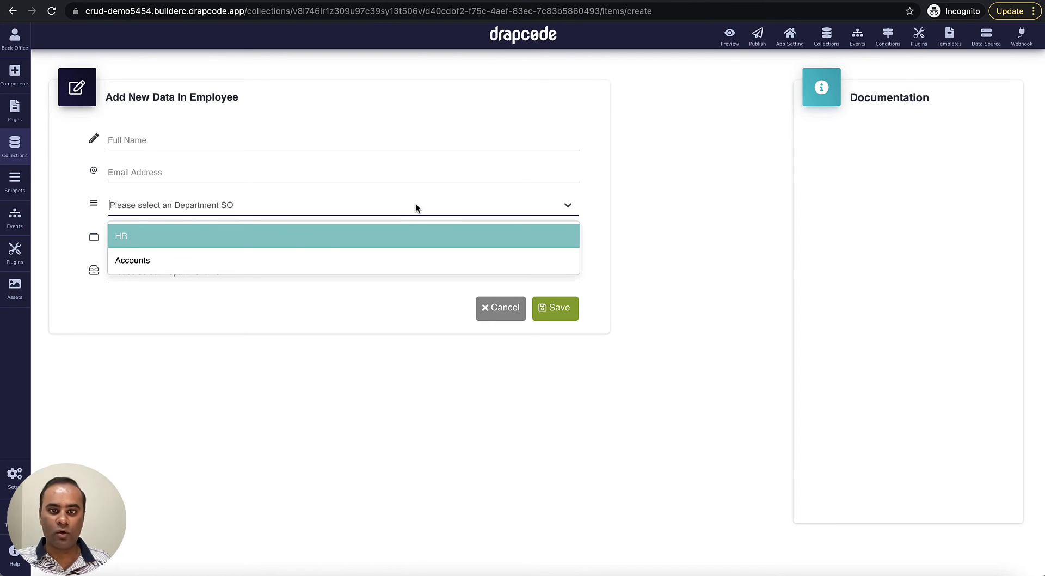
pyautogui.click(614, 217)
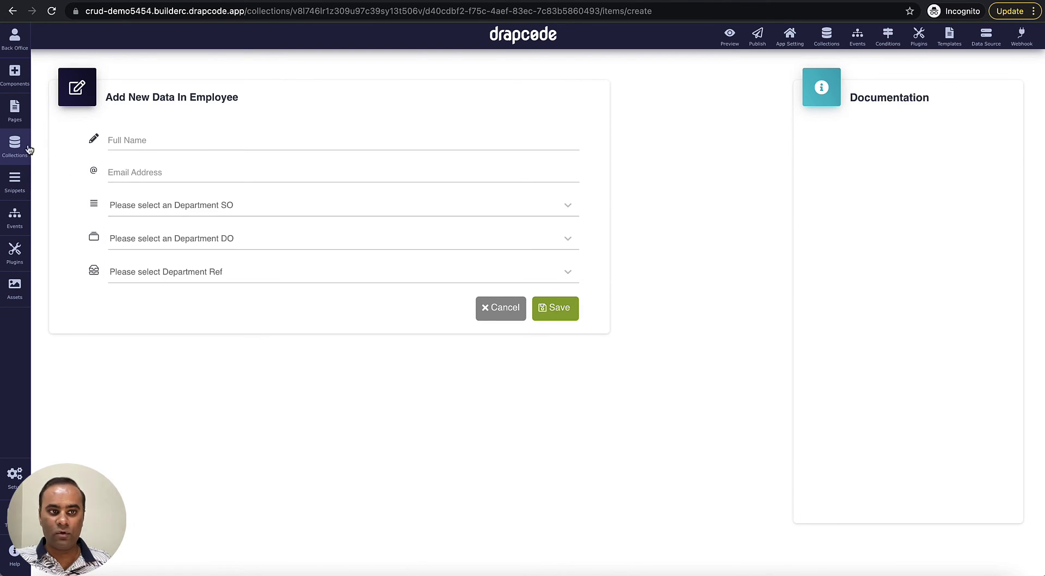
pyautogui.click(16, 145)
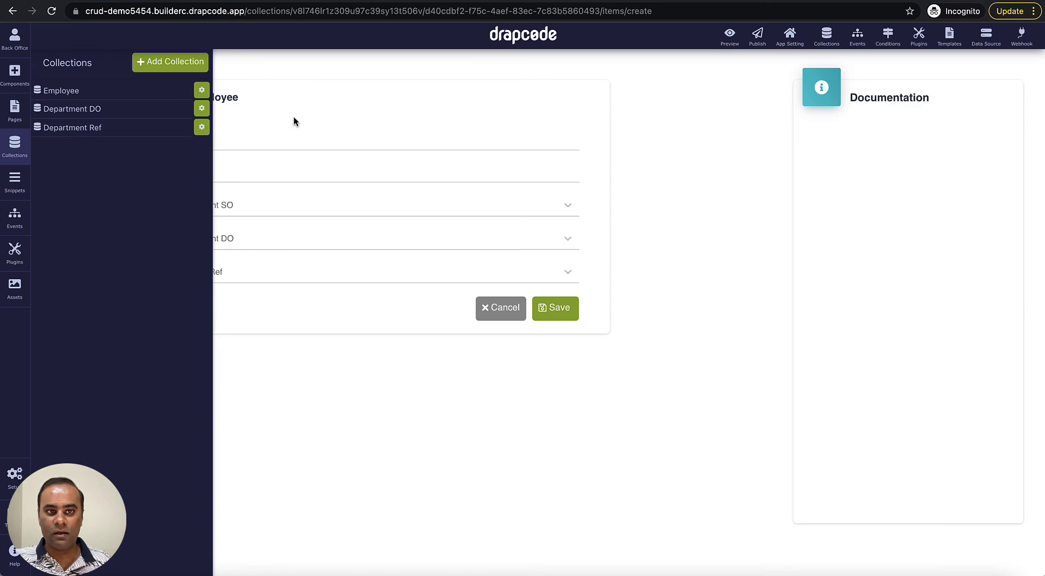
# - Add Sales as a third Department SO option, update the field, and return to Employee data
pyautogui.click(201, 90)
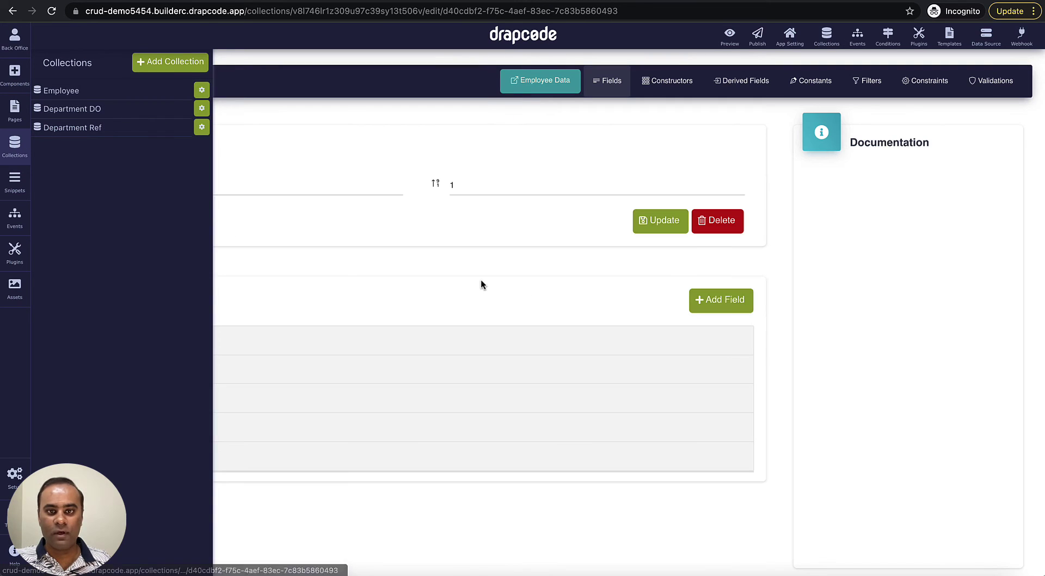
pyautogui.click(357, 404)
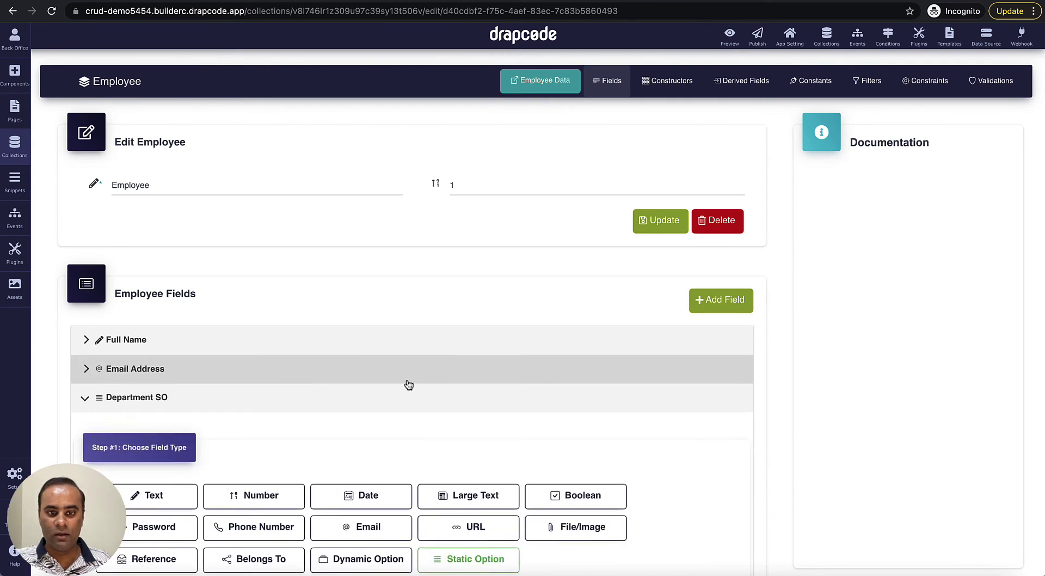
pyautogui.scroll(-7, 406, 384)
pyautogui.click(551, 324)
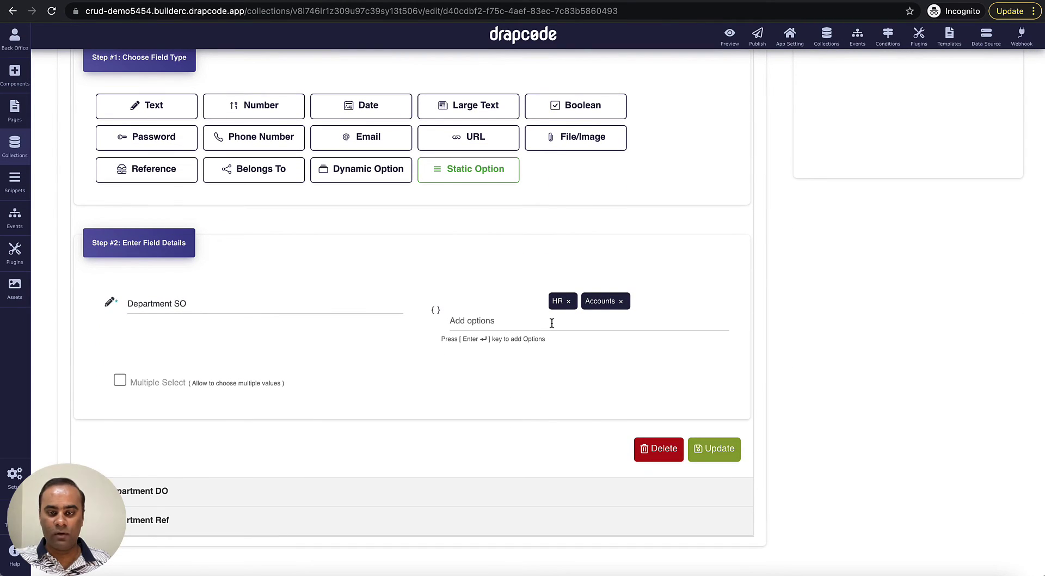
pyautogui.write('Sal')
pyautogui.press('BackSpace')
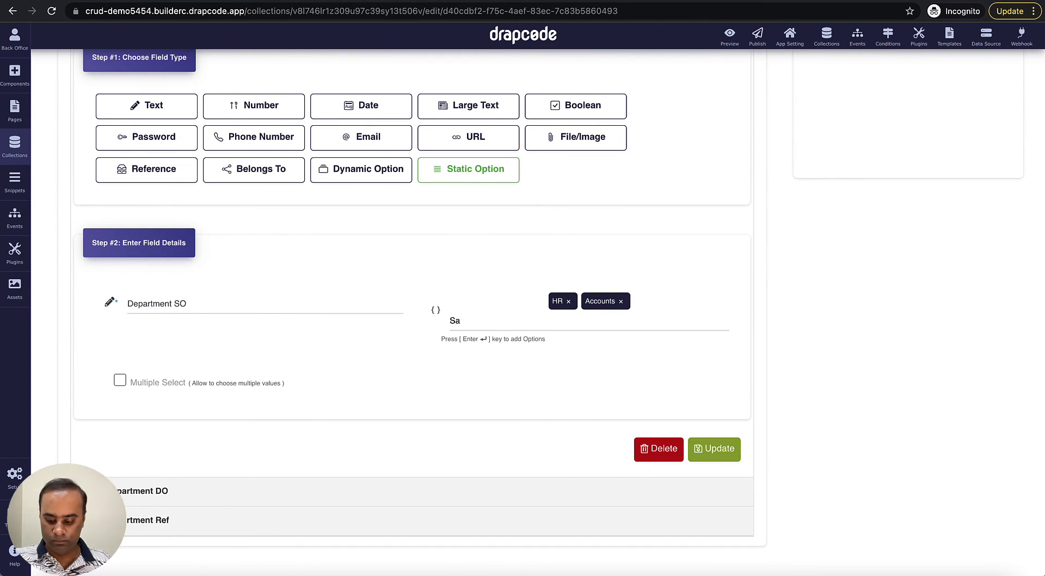
pyautogui.write('les')
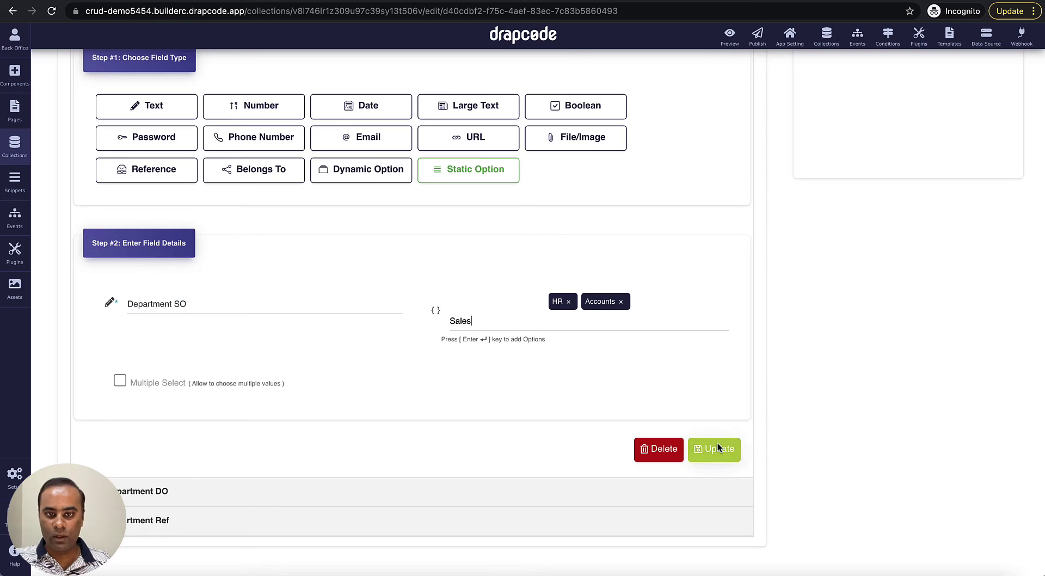
pyautogui.press('Return')
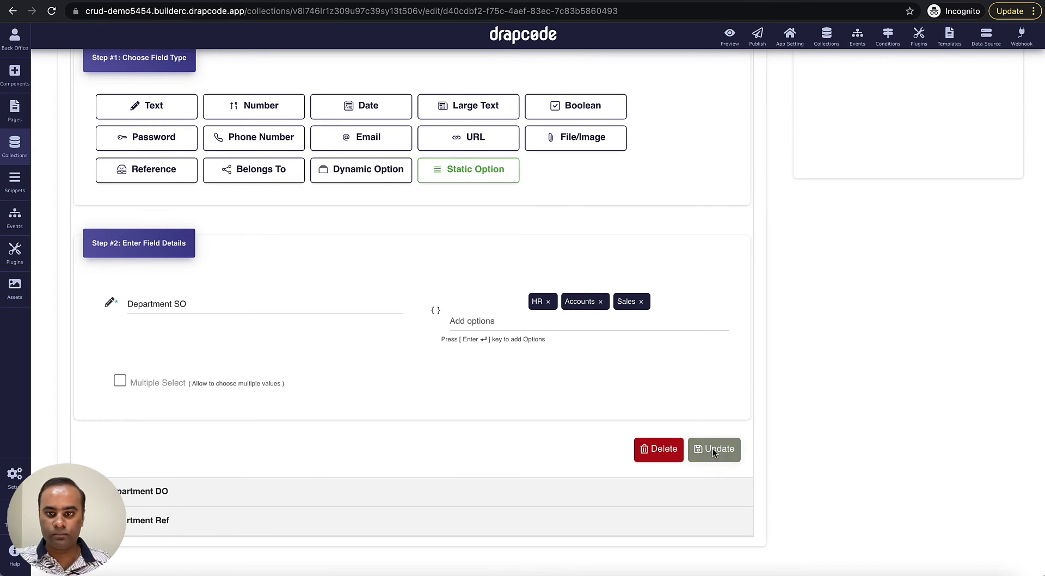
pyautogui.click(714, 448)
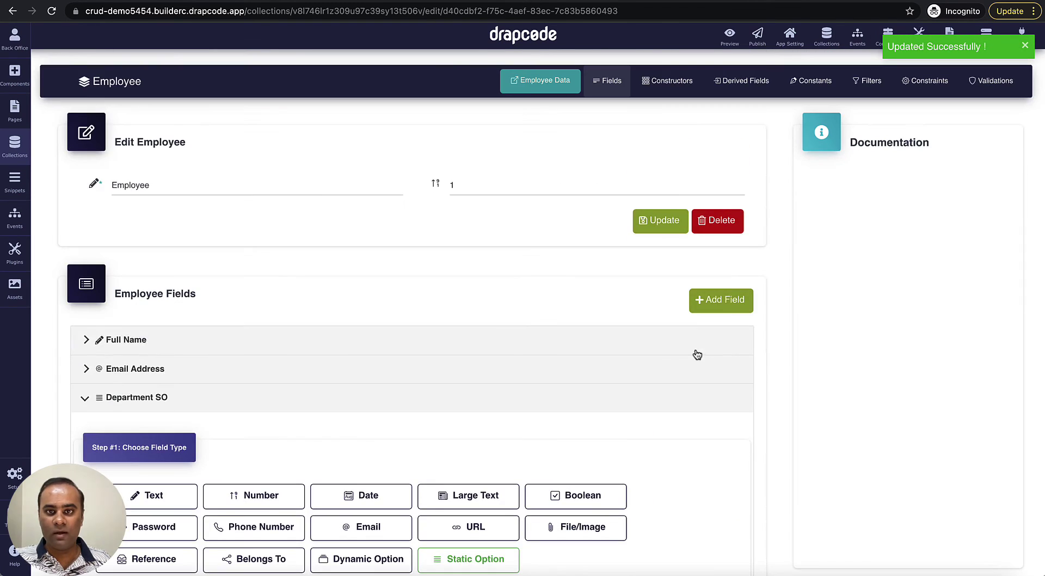
pyautogui.click(558, 80)
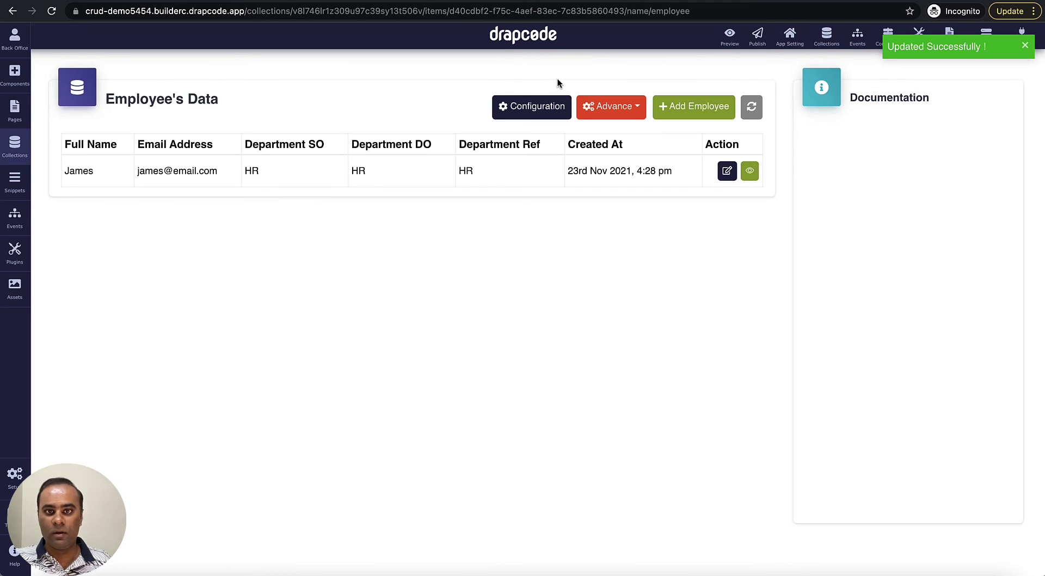
# - On a blank new-employee form, check the Department SO, DO and Ref dropdowns for Sales without choosing anything
pyautogui.click(691, 109)
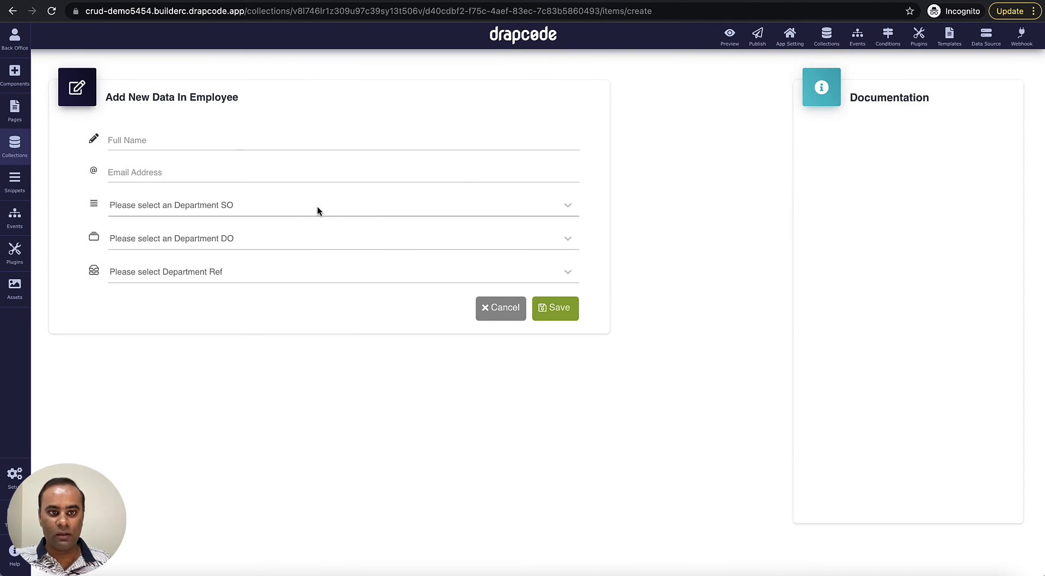
pyautogui.click(318, 207)
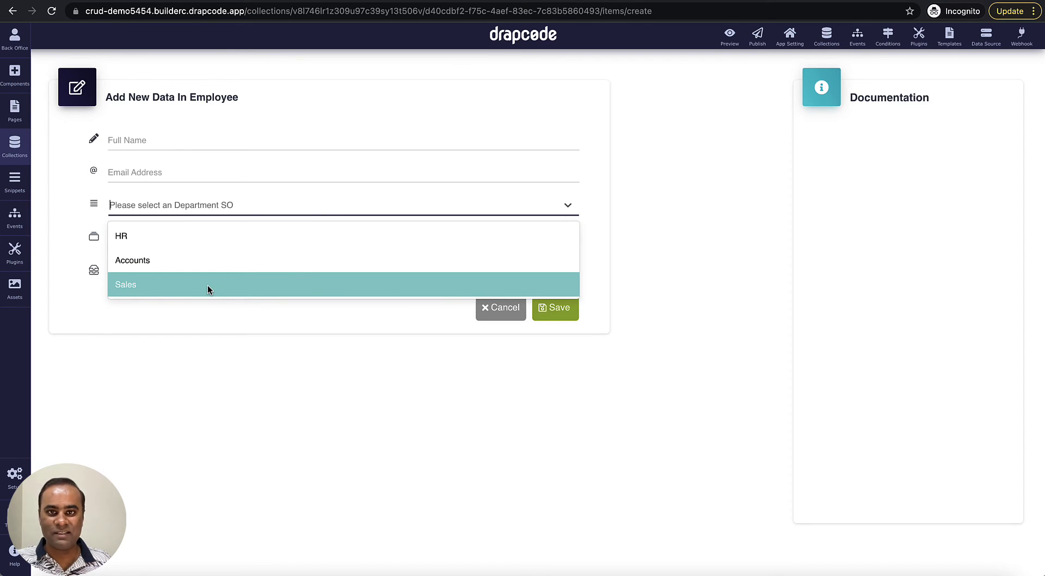
pyautogui.click(223, 326)
pyautogui.click(259, 242)
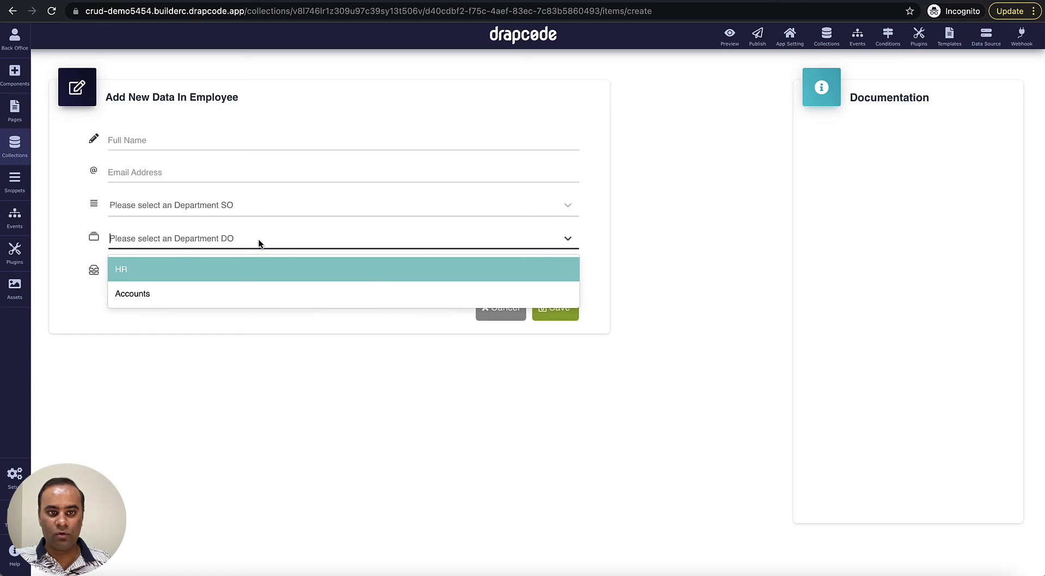
pyautogui.click(249, 326)
pyautogui.click(268, 276)
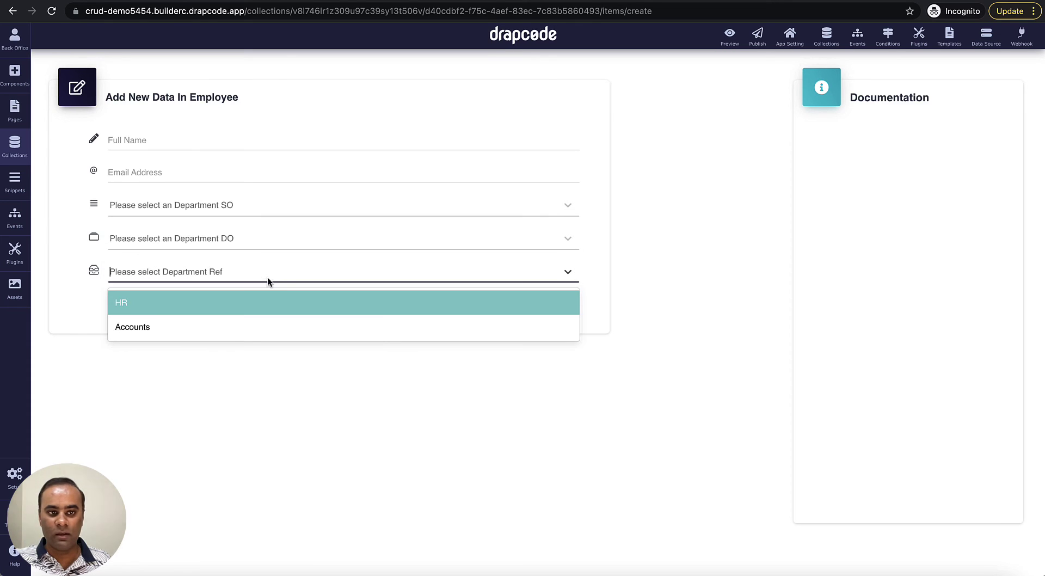
pyautogui.click(240, 364)
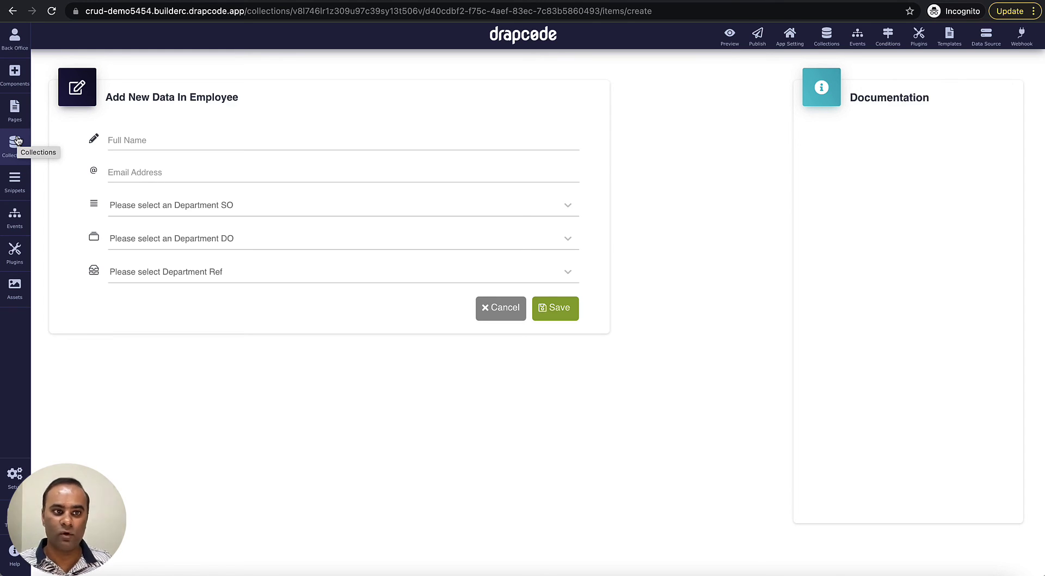
# - In the Department DO data, append ' - From DO' to the HR record and update it
pyautogui.click(17, 142)
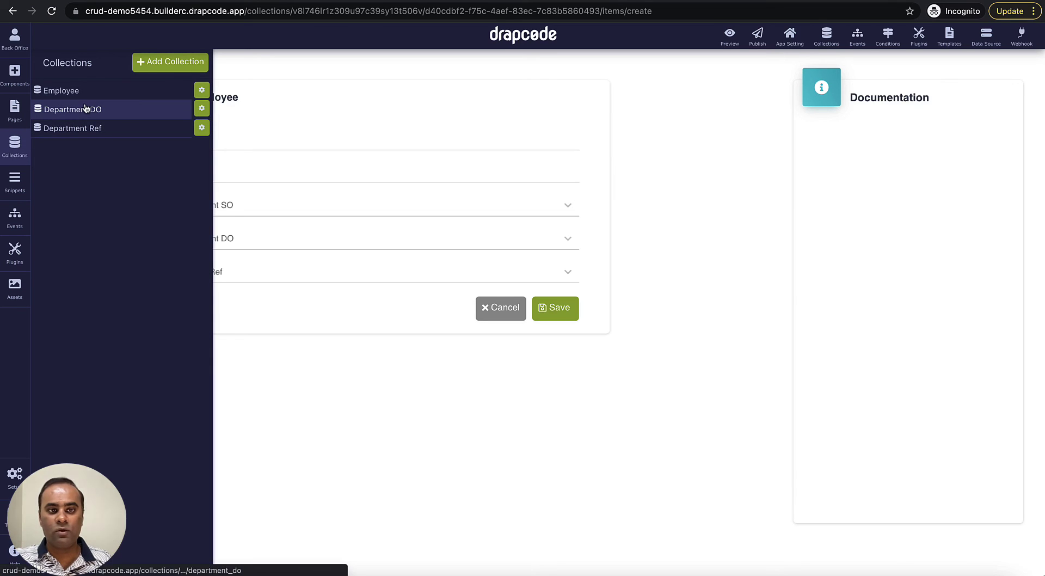
pyautogui.click(86, 108)
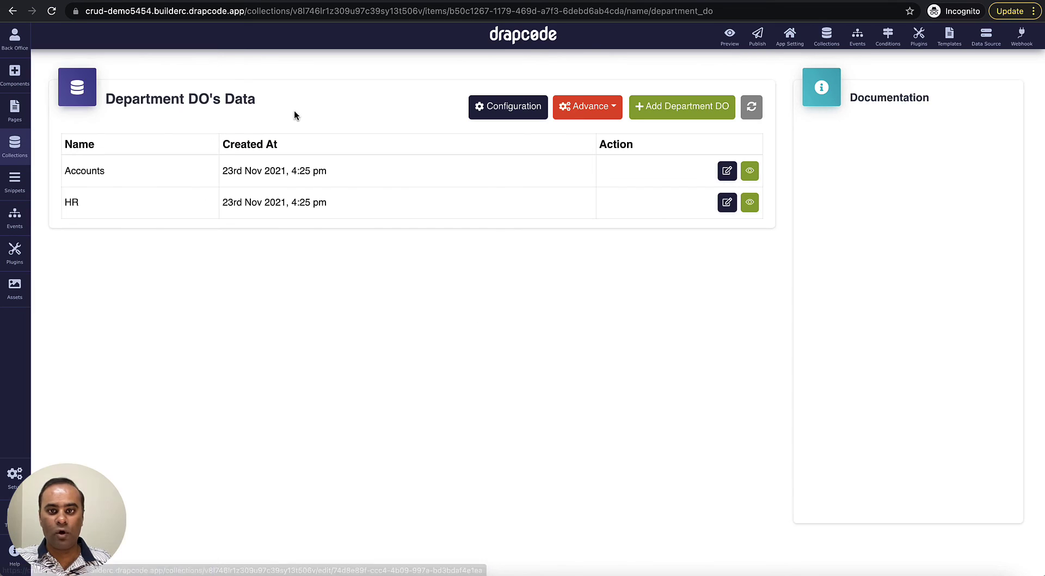
pyautogui.click(727, 203)
pyautogui.click(374, 139)
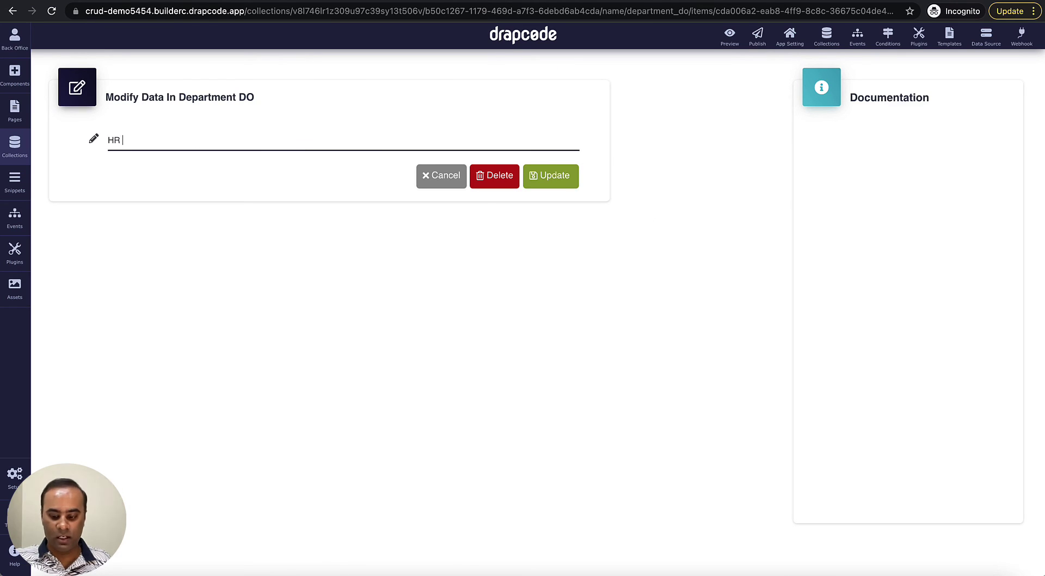
pyautogui.write('- From ')
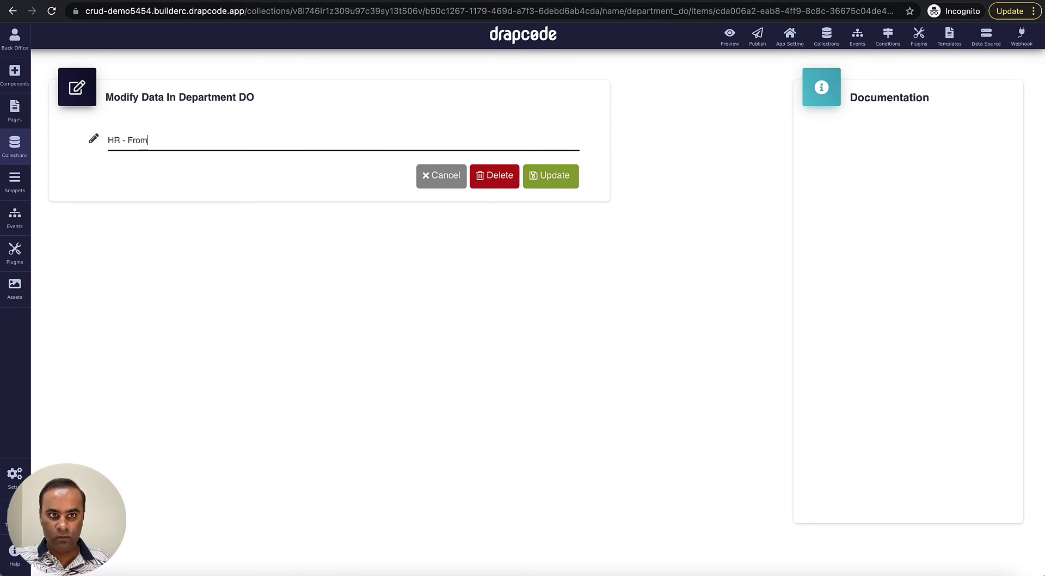
pyautogui.write('DO')
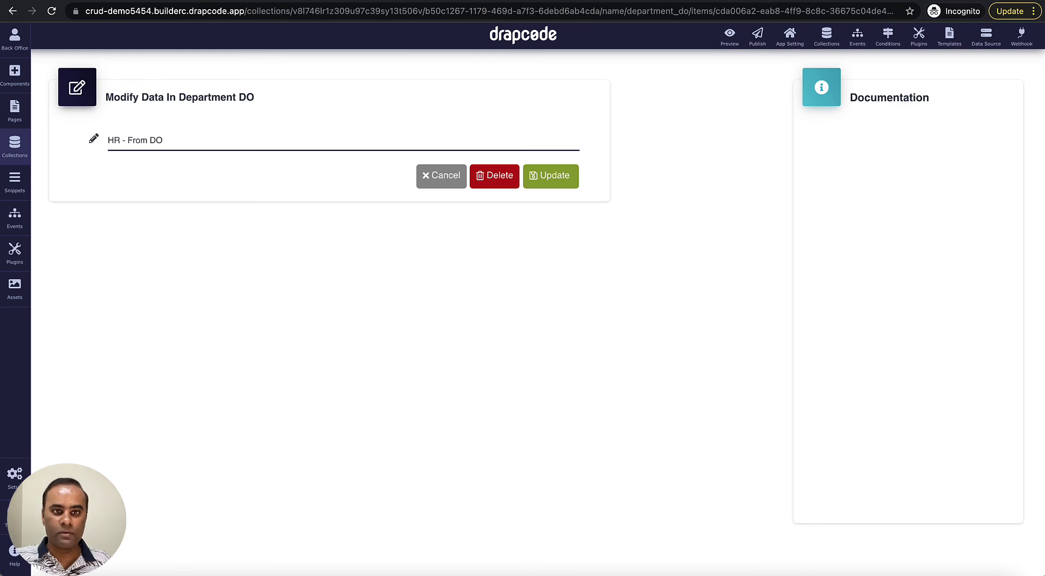
pyautogui.click(563, 176)
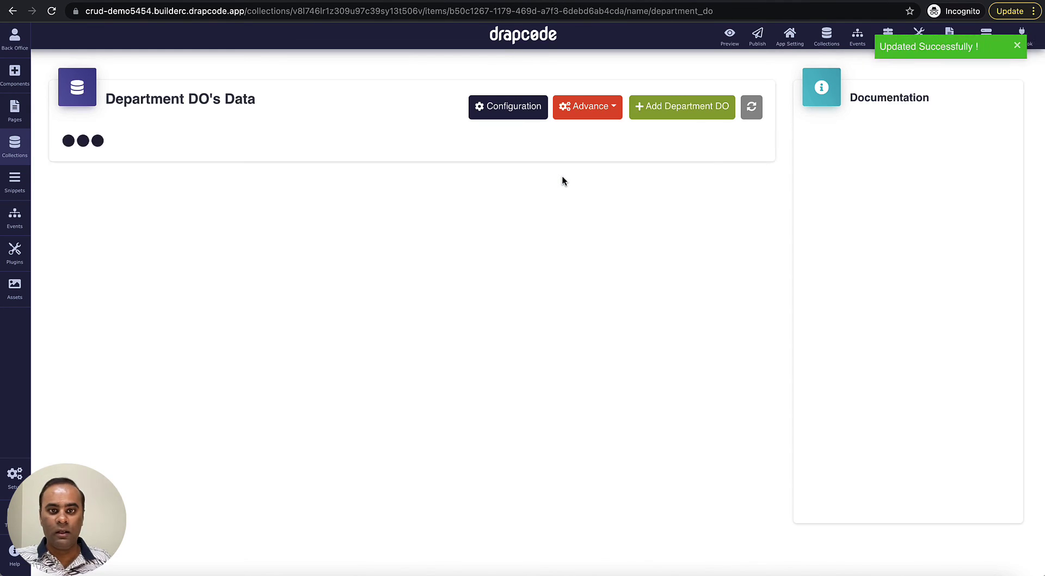
pyautogui.click(23, 149)
# - Review the Employee data, then append ' - From Ref' to Department Ref's HR entry and update it
pyautogui.click(72, 94)
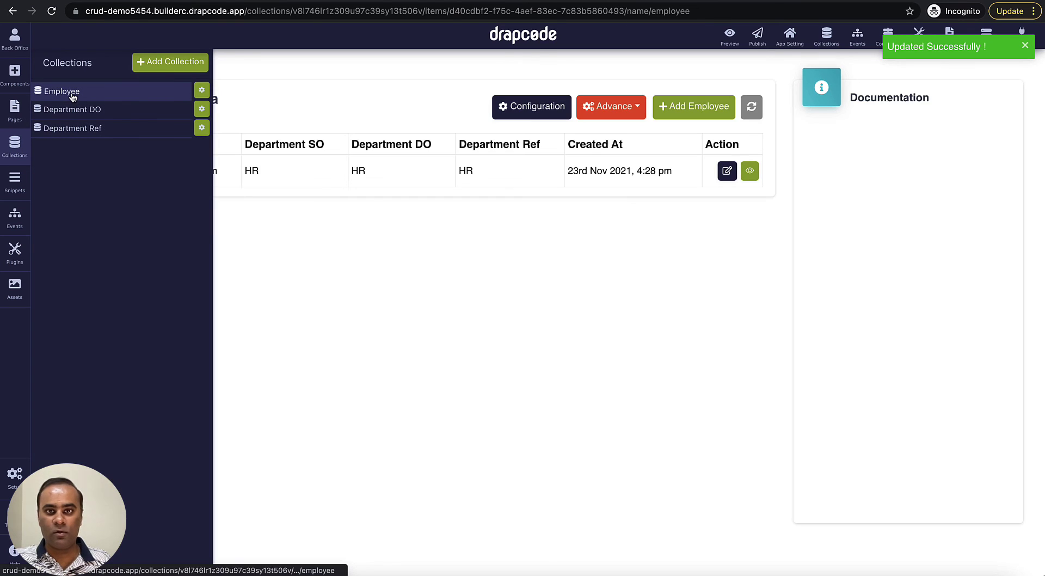
pyautogui.click(301, 246)
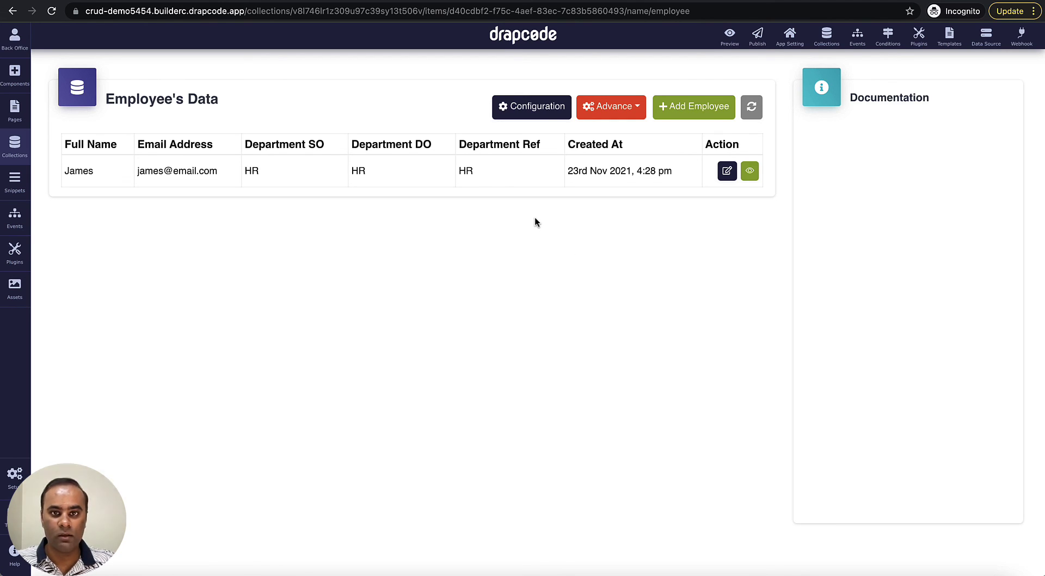
pyautogui.click(16, 146)
pyautogui.click(77, 131)
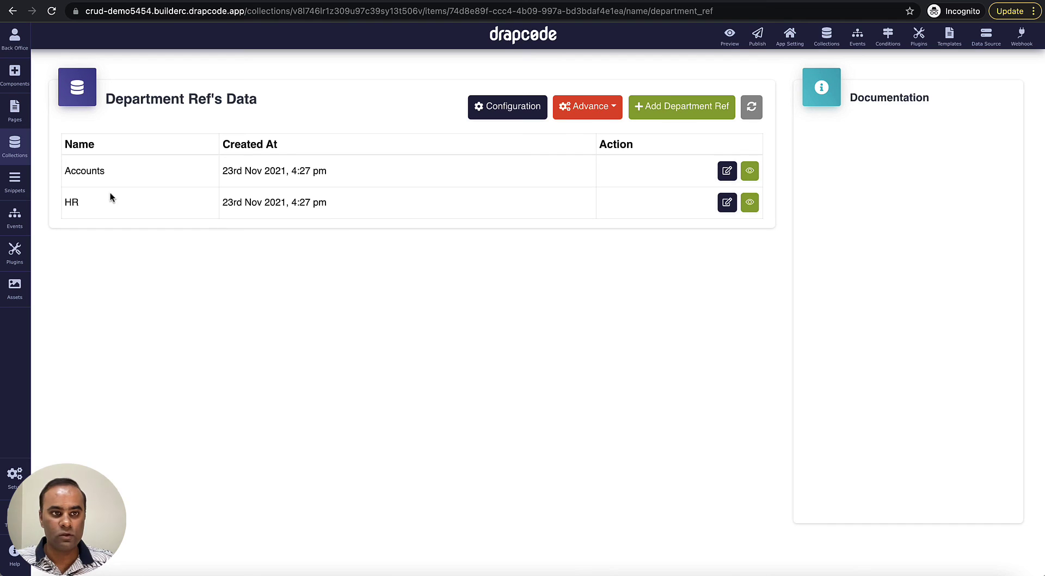
pyautogui.moveTo(71, 203); pyautogui.dragTo(84, 205)
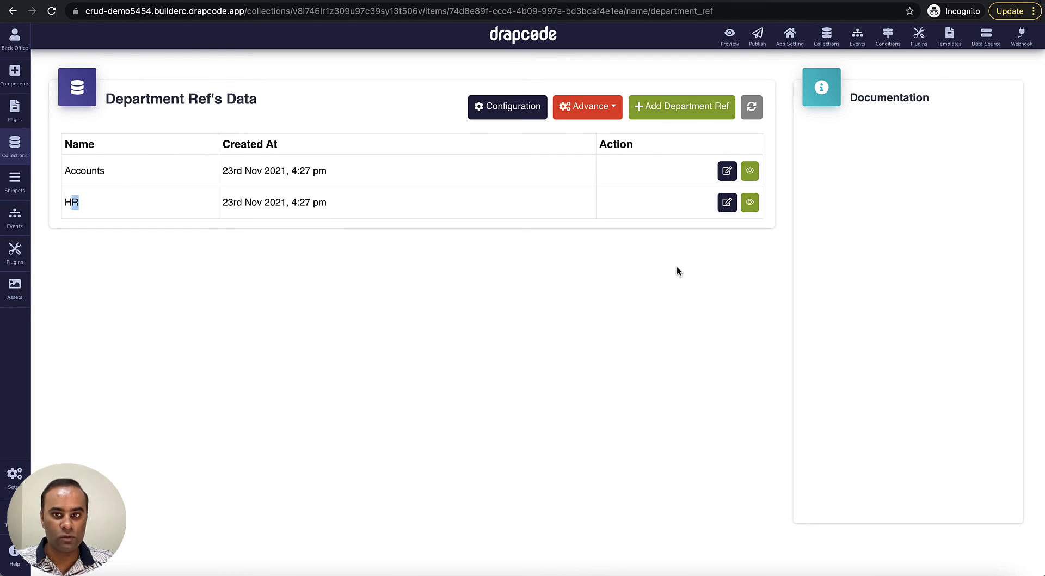
pyautogui.click(727, 203)
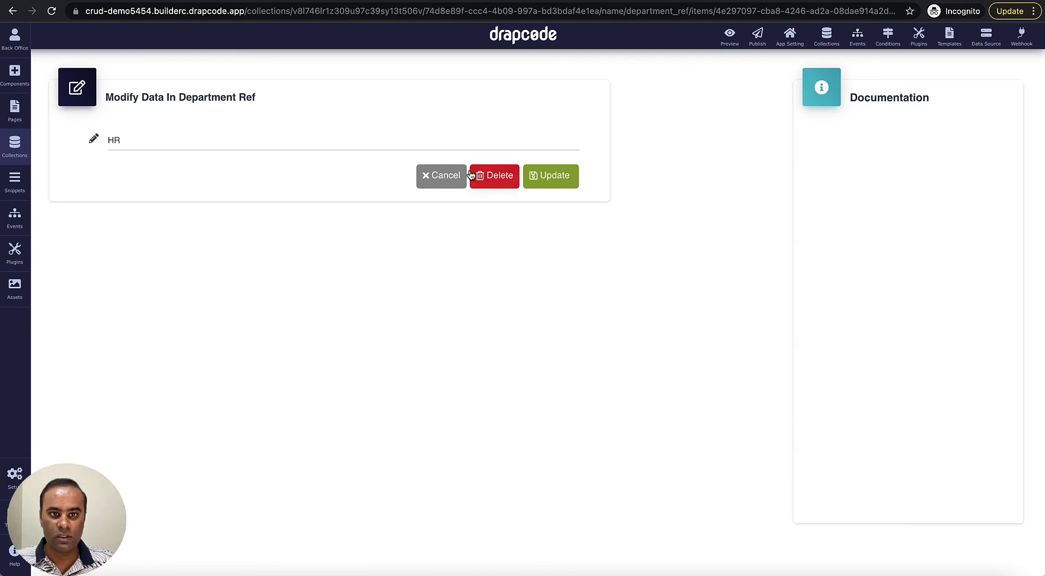
pyautogui.click(352, 143)
pyautogui.write('-')
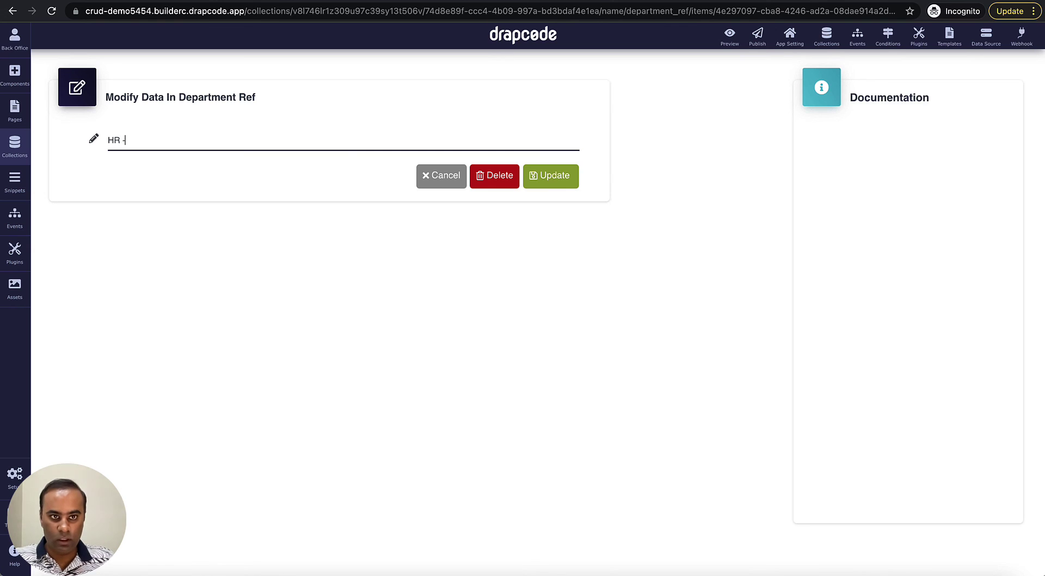
pyautogui.write(' From Ref')
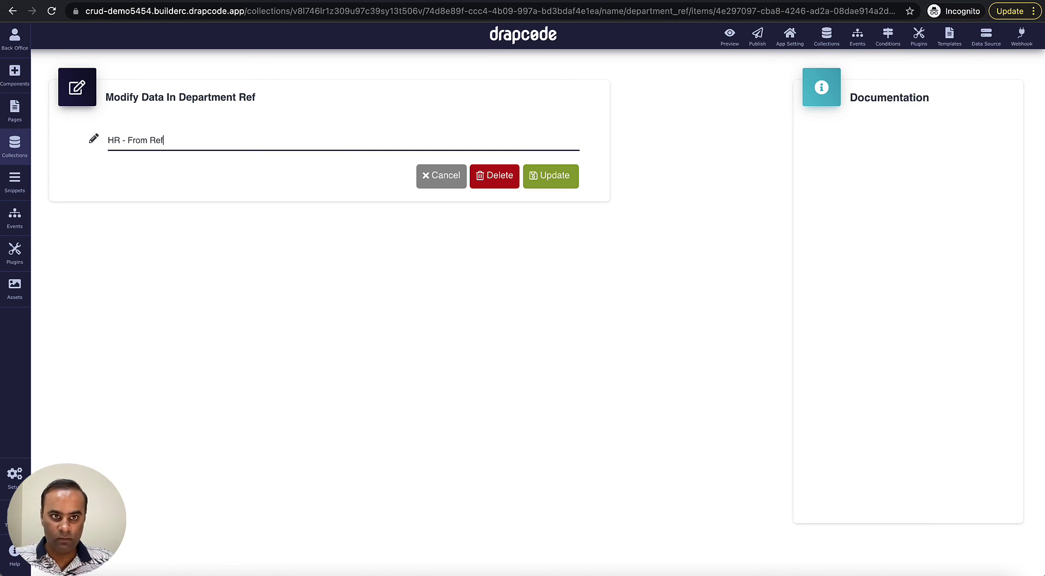
pyautogui.click(556, 182)
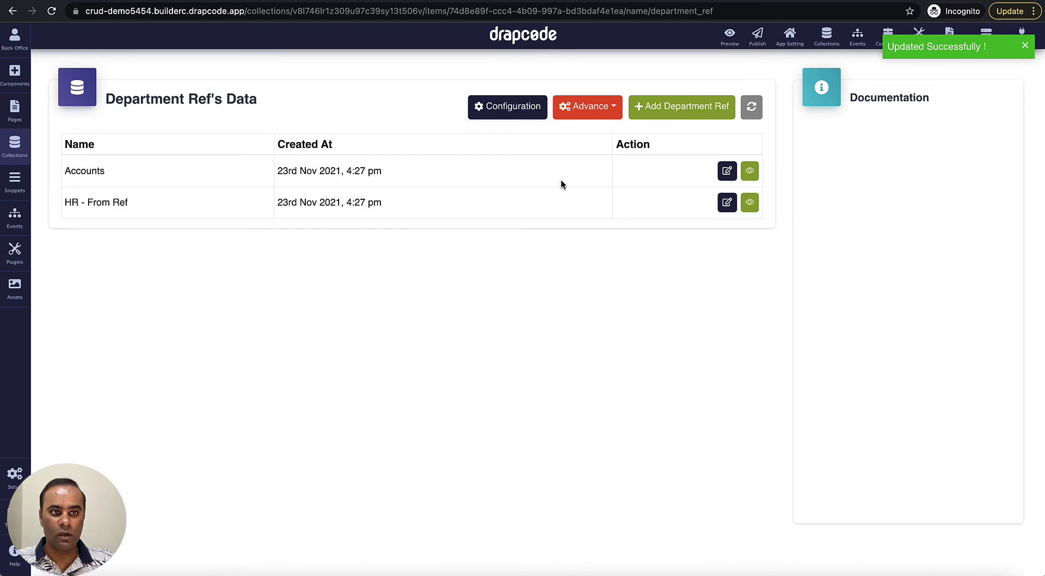
pyautogui.click(15, 149)
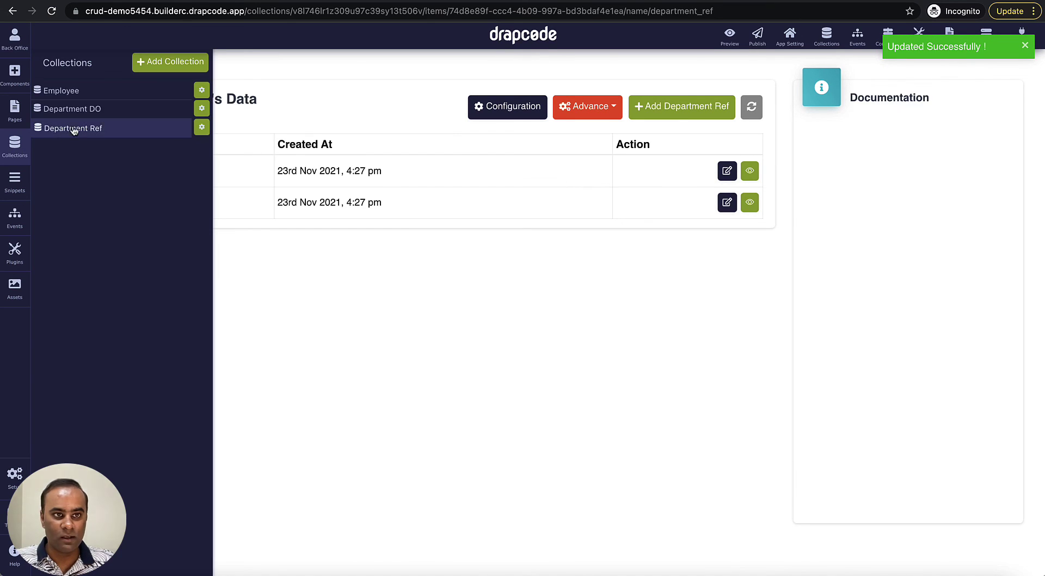
# - Show the Employee data and highlight the existing record's Department Ref value 'HR - From Ref'
pyautogui.click(62, 91)
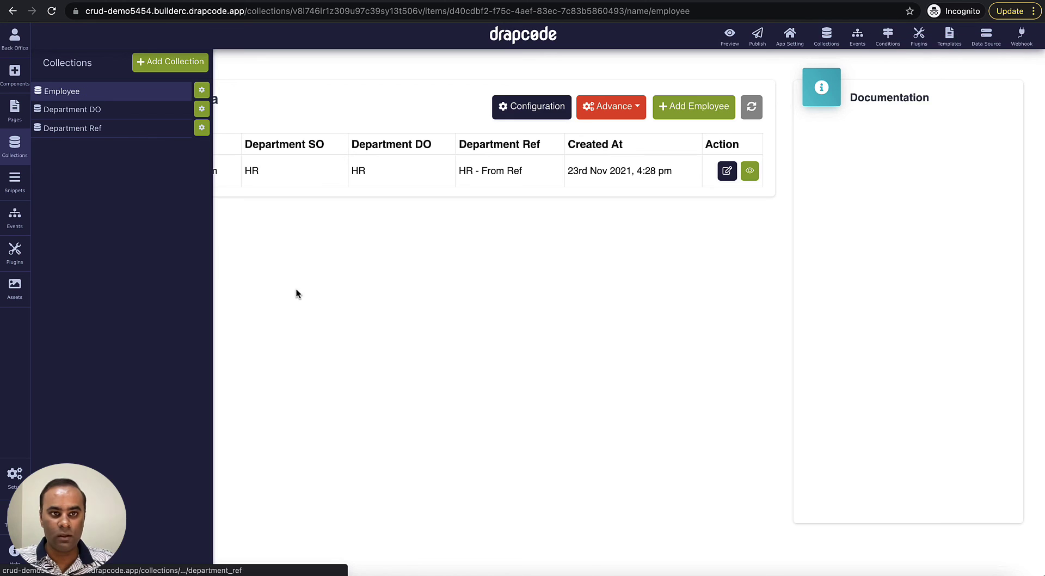
pyautogui.click(296, 294)
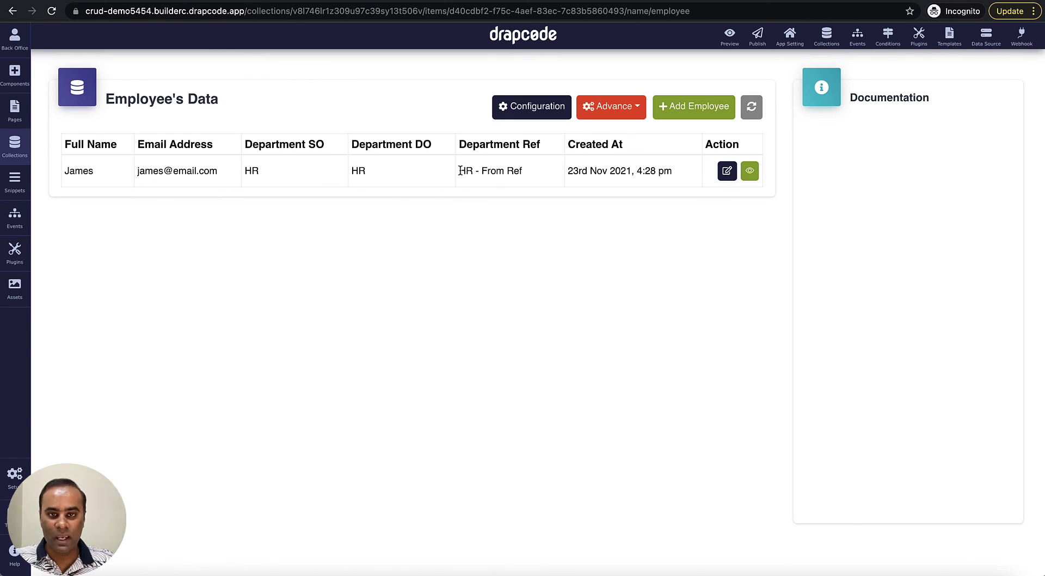
pyautogui.moveTo(459, 170); pyautogui.dragTo(521, 174)
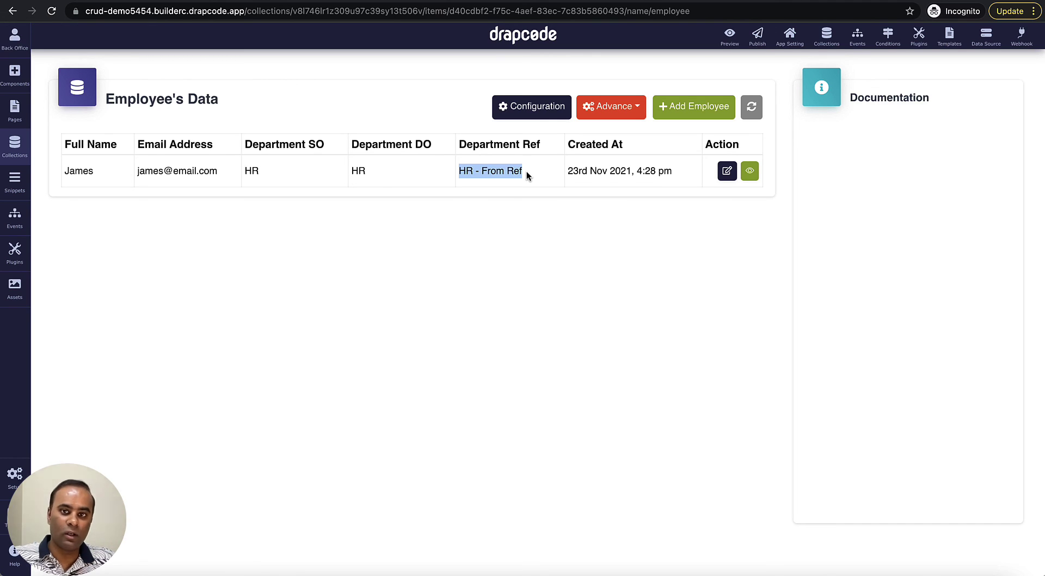
# - Start a new employee record and enter the employee's full name and e-mail address
pyautogui.click(693, 112)
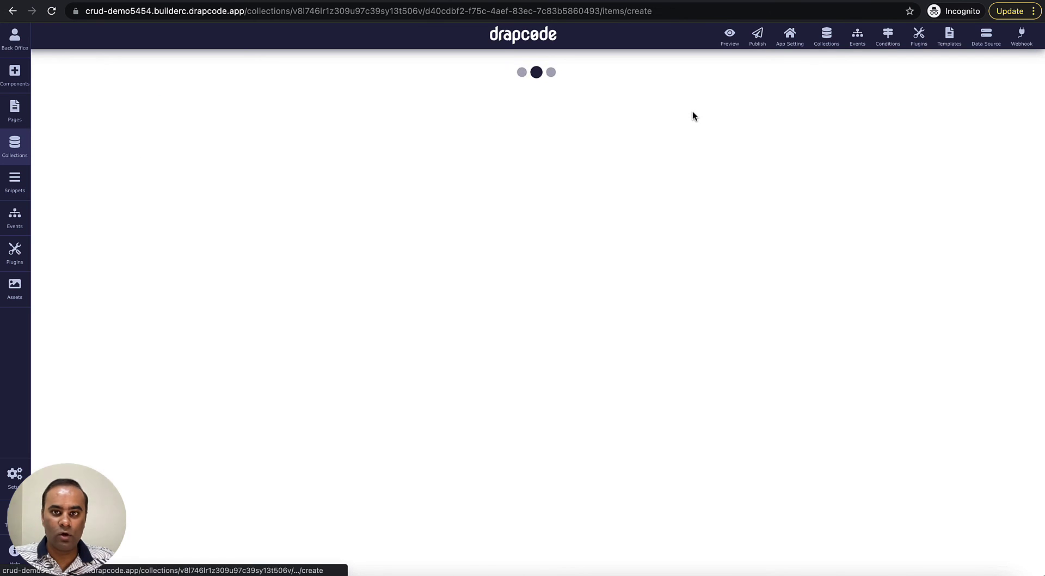
pyautogui.click(447, 143)
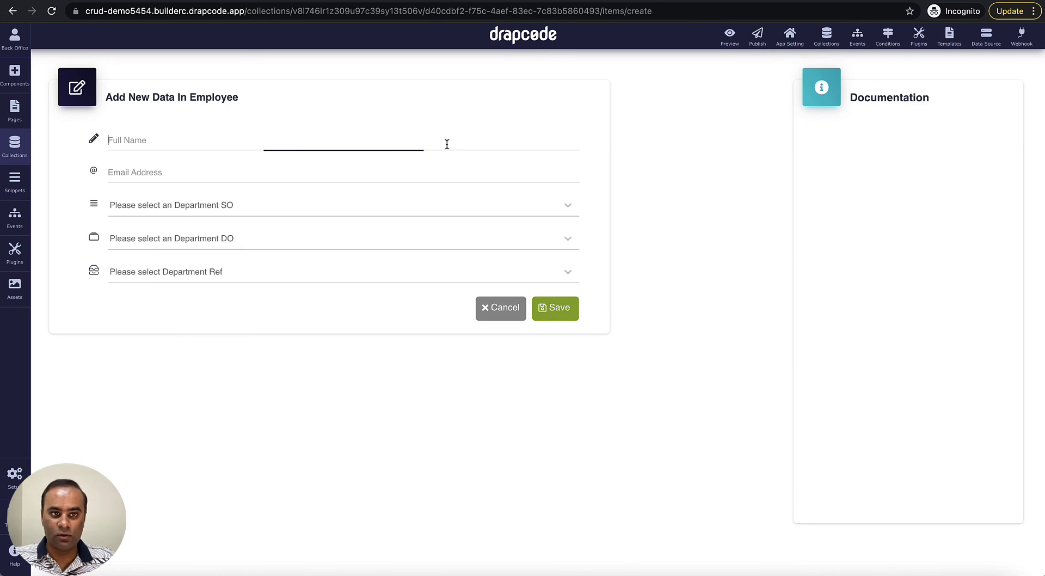
pyautogui.write('Julia')
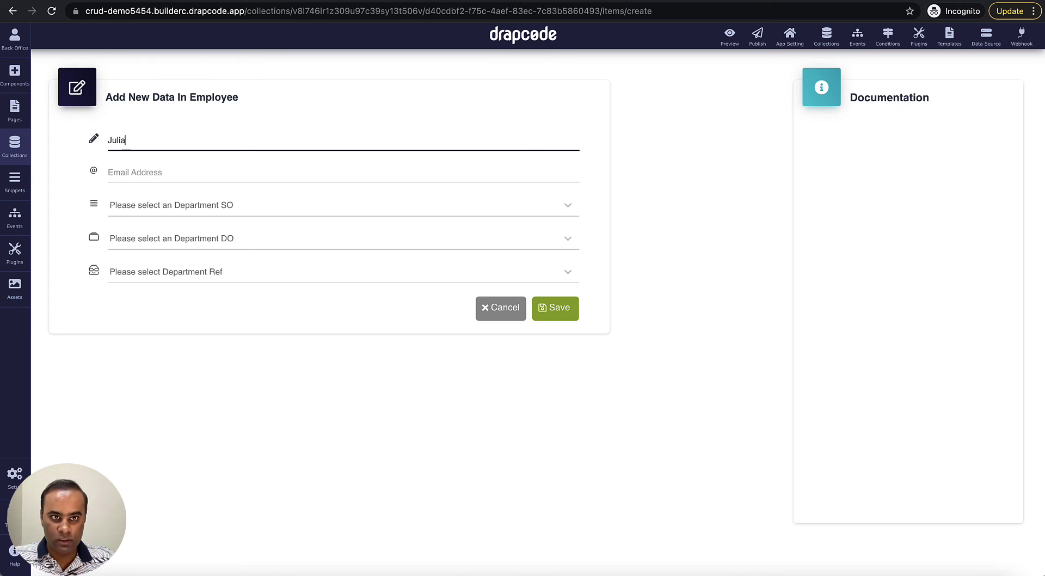
pyautogui.press('Tab')
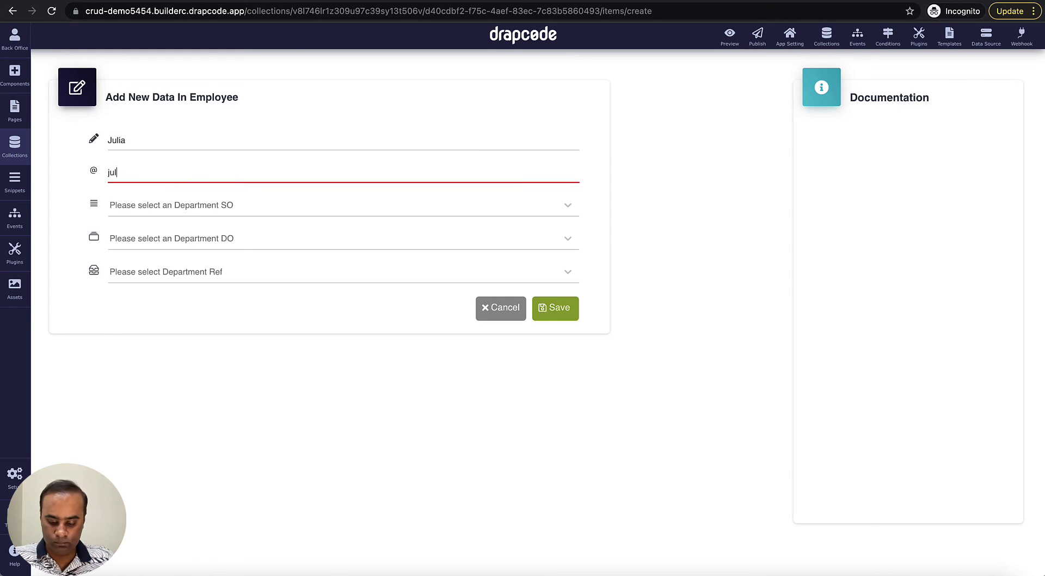
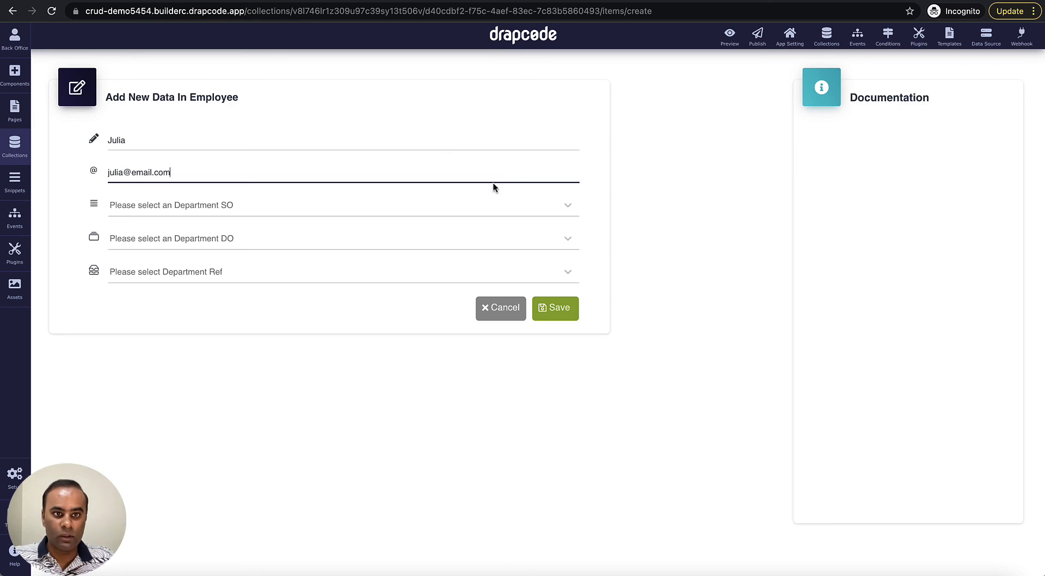
# - Choose HR, HR - From DO and HR - From Ref as the departments, save, and compare Department Ref values
pyautogui.click(469, 206)
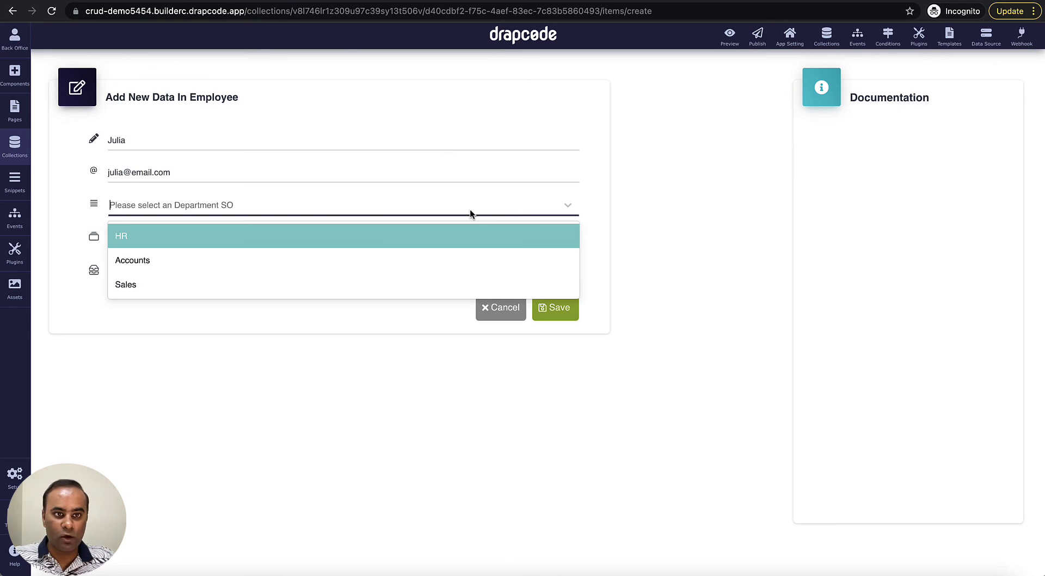
pyautogui.click(394, 236)
pyautogui.click(352, 240)
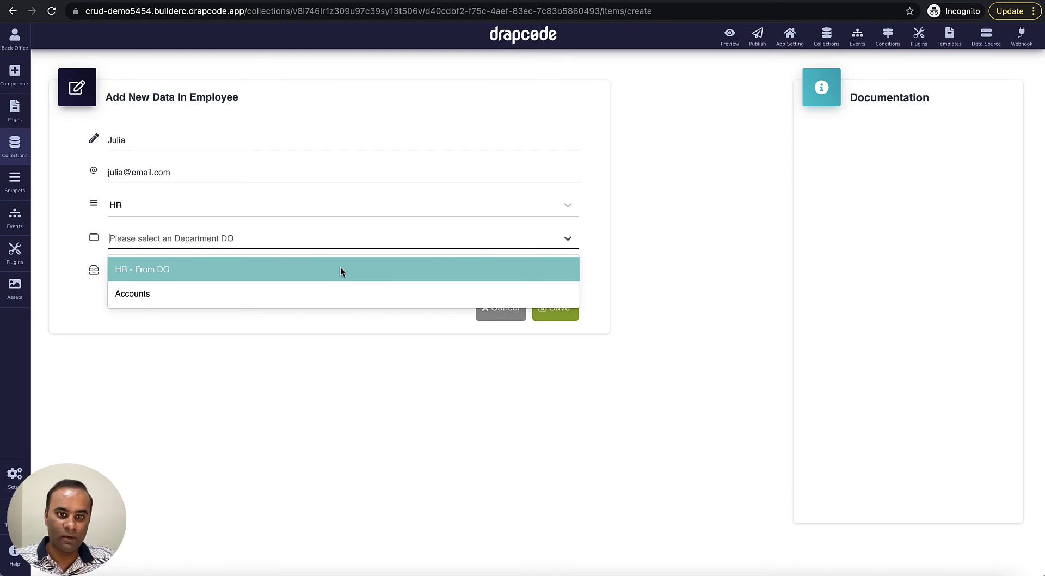
pyautogui.click(341, 269)
pyautogui.click(336, 280)
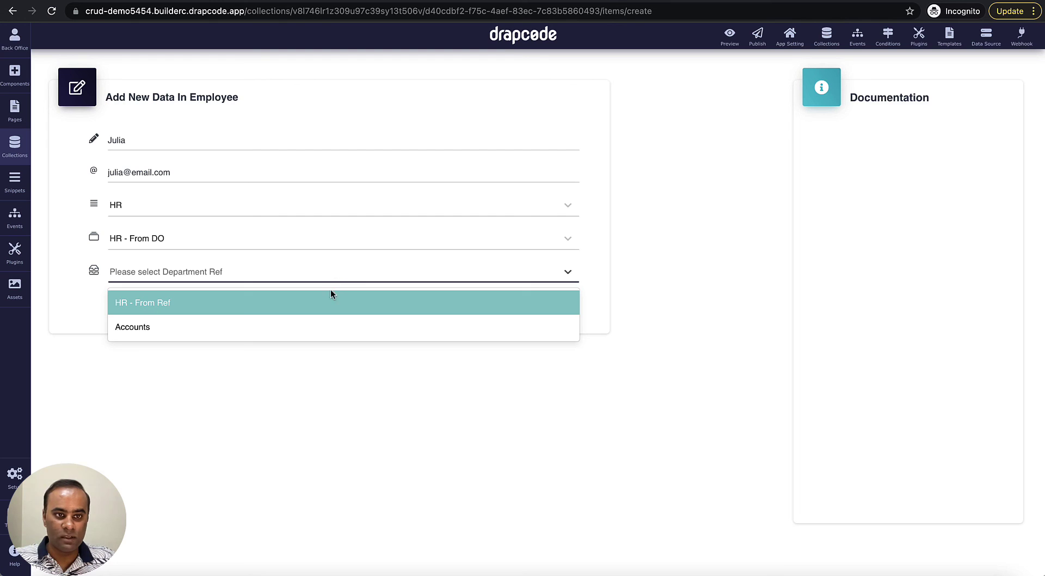
pyautogui.click(324, 302)
pyautogui.click(546, 310)
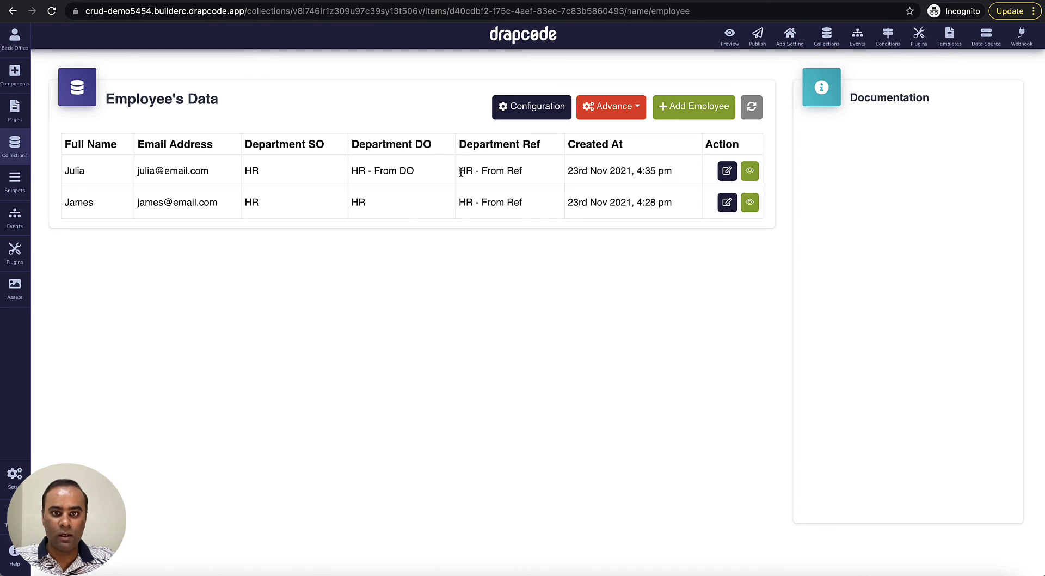
pyautogui.moveTo(459, 170); pyautogui.dragTo(519, 175)
pyautogui.moveTo(459, 202); pyautogui.dragTo(546, 202)
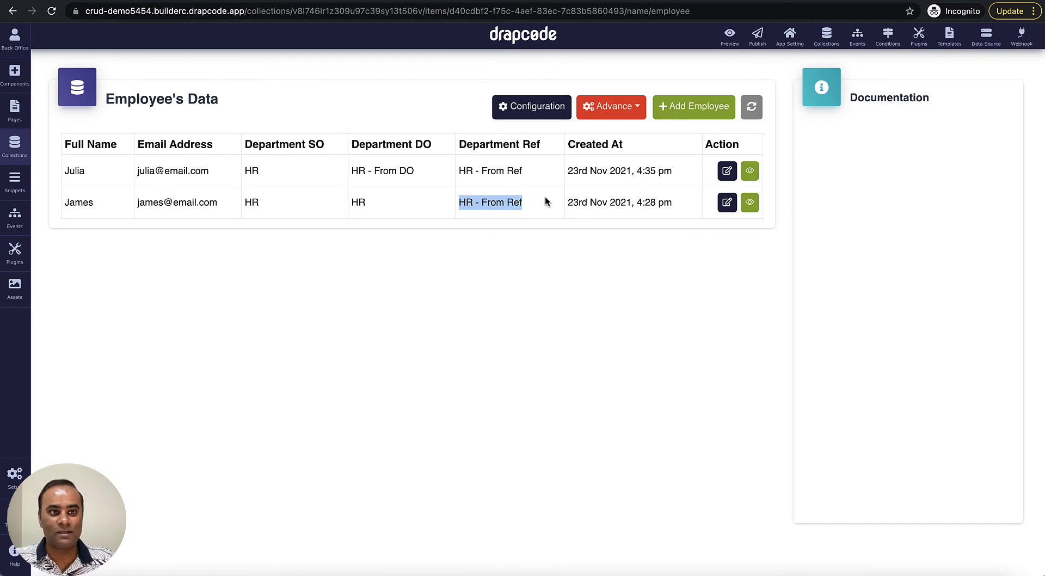